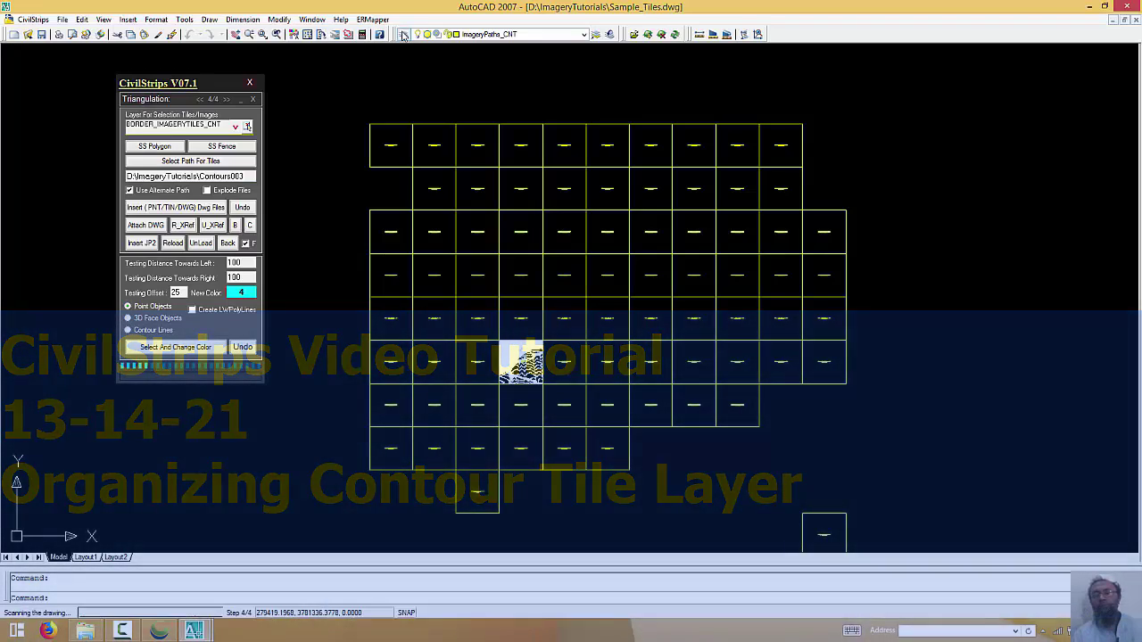
- Open Layer Properties Manager to show all 339 layers, after a refused rename of CNTZ_08_02Contour_000
left_click(404, 35)
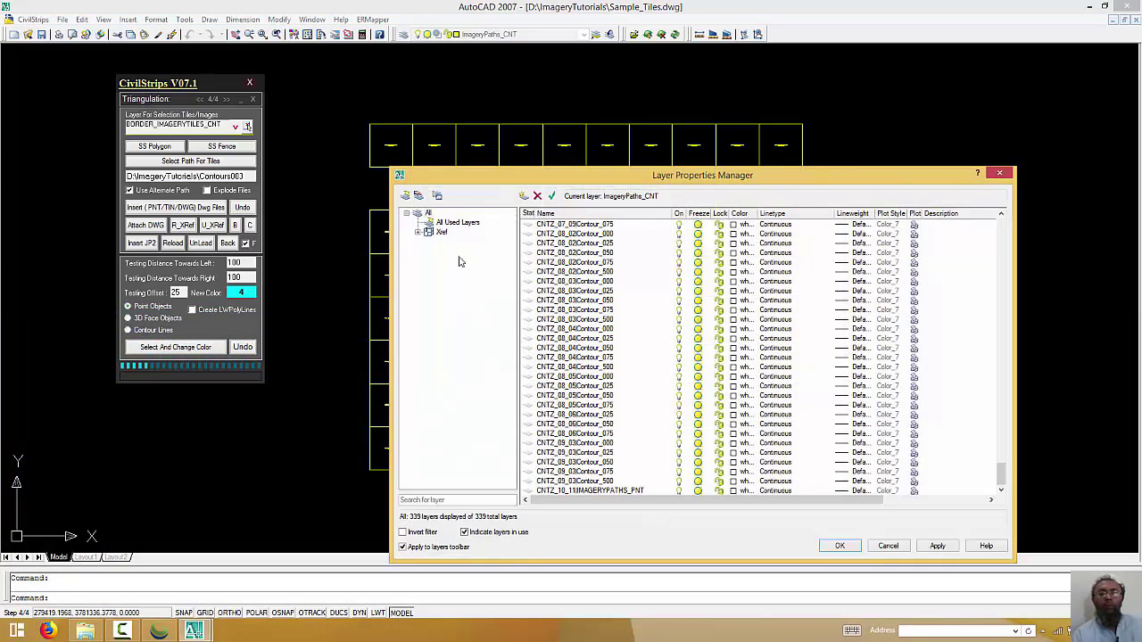
double_click(609, 235)
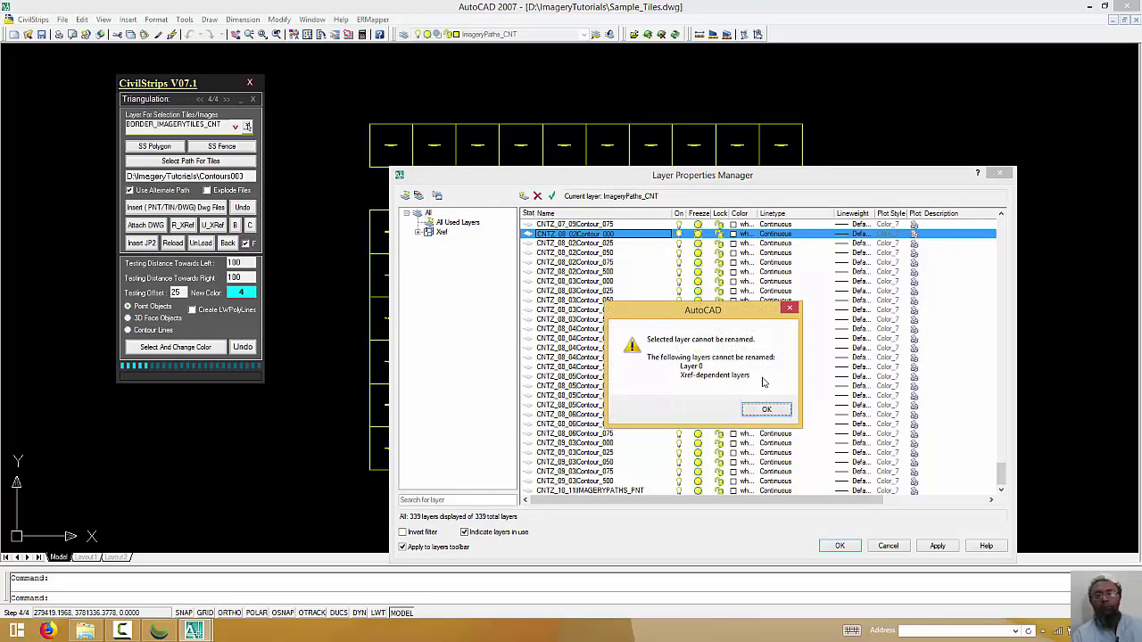
left_click(769, 410)
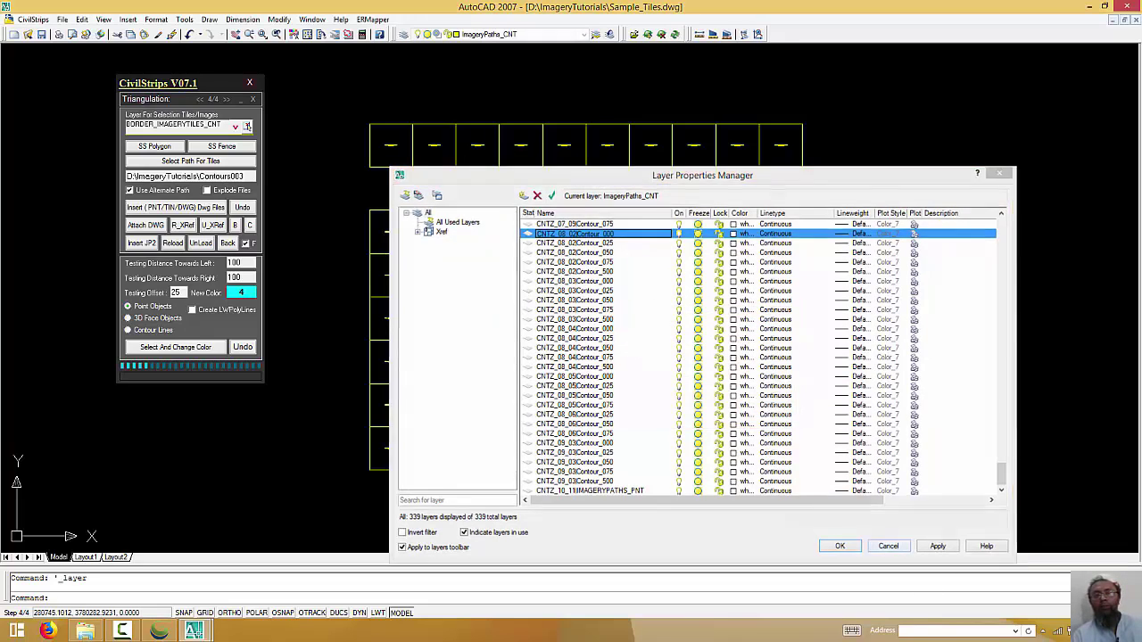
left_click(876, 549)
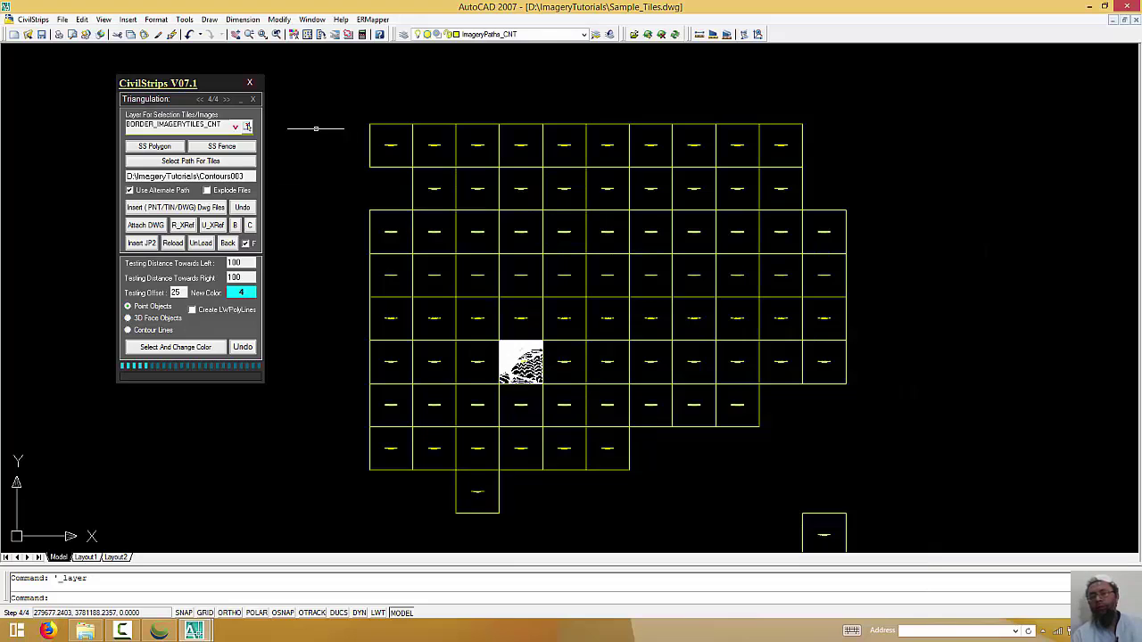
left_click(403, 34)
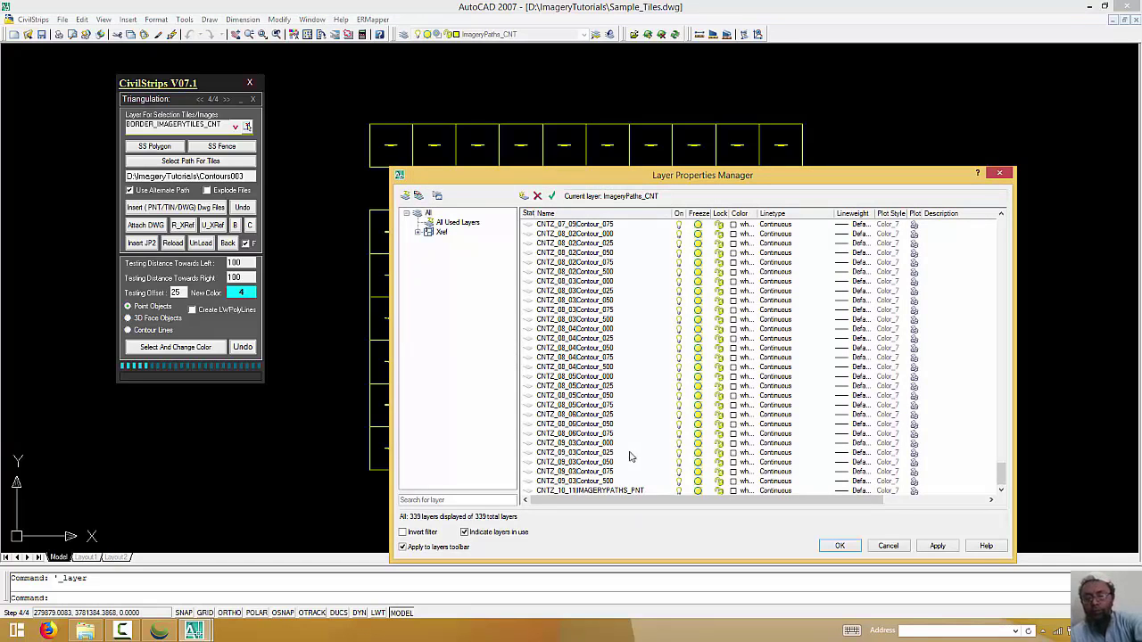
- Create a new property filter with the layer name rule *000
left_click(405, 195)
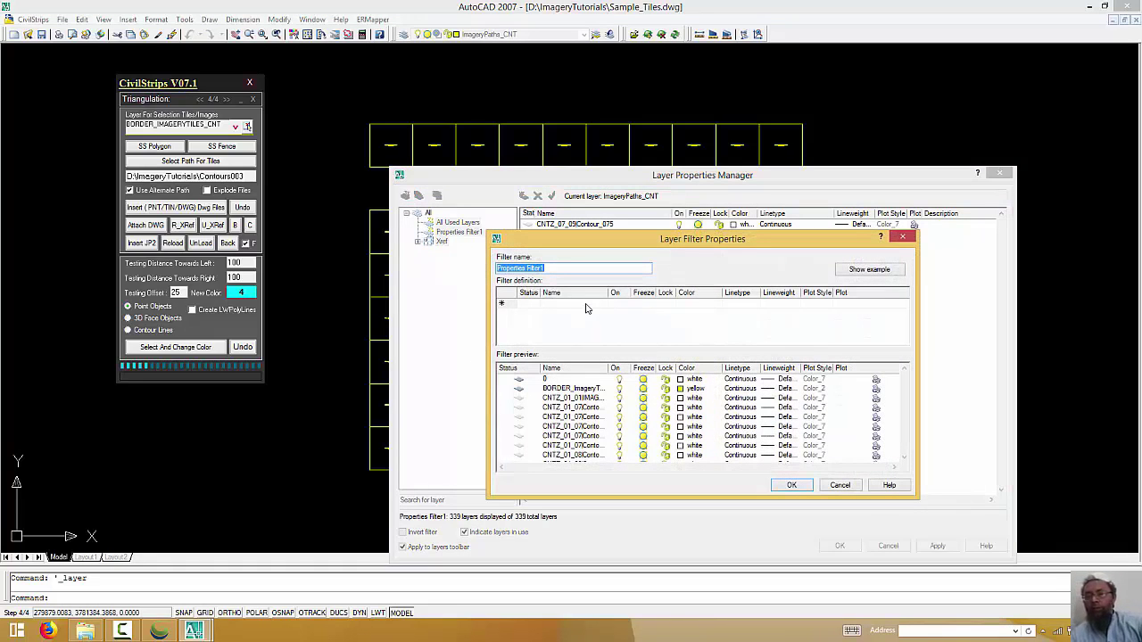
left_click(586, 305)
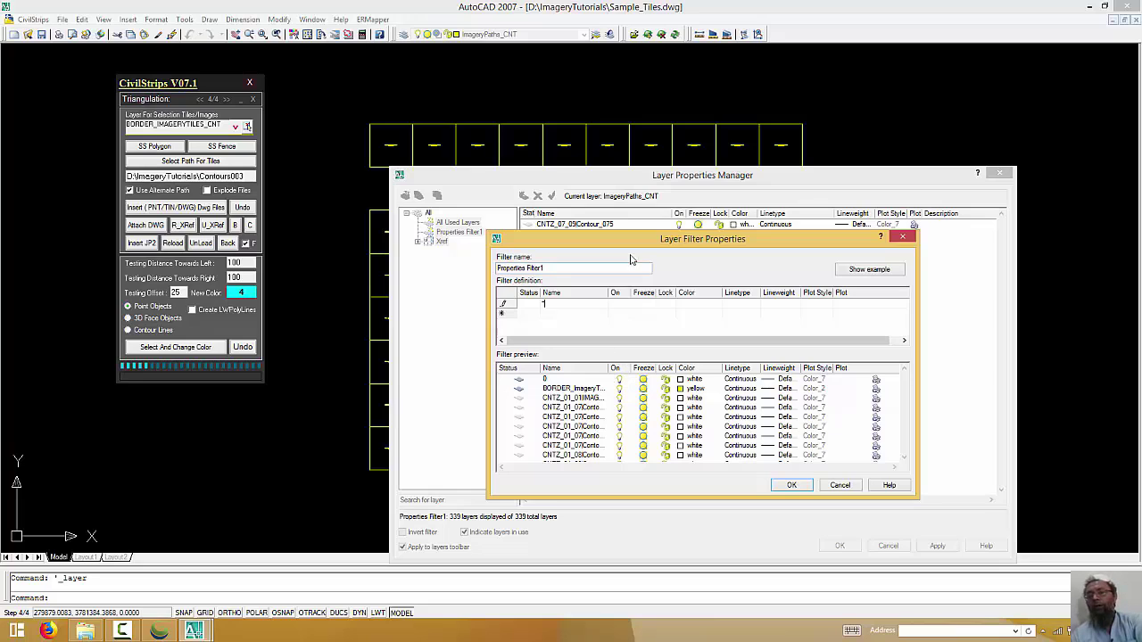
left_click_drag(635, 246, 668, 316)
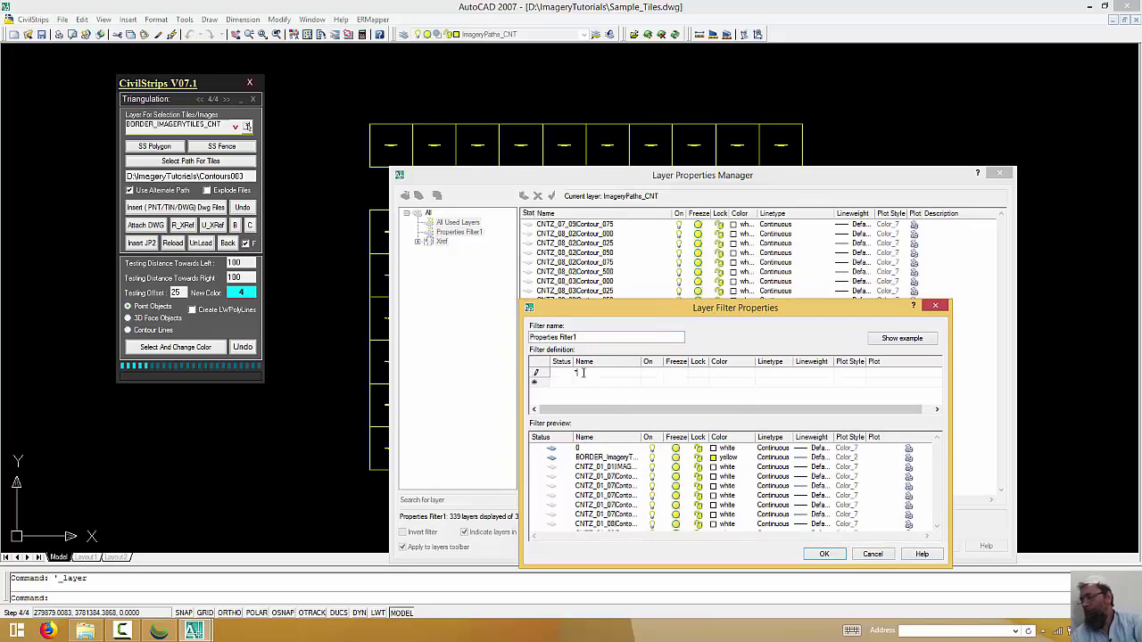
type("000")
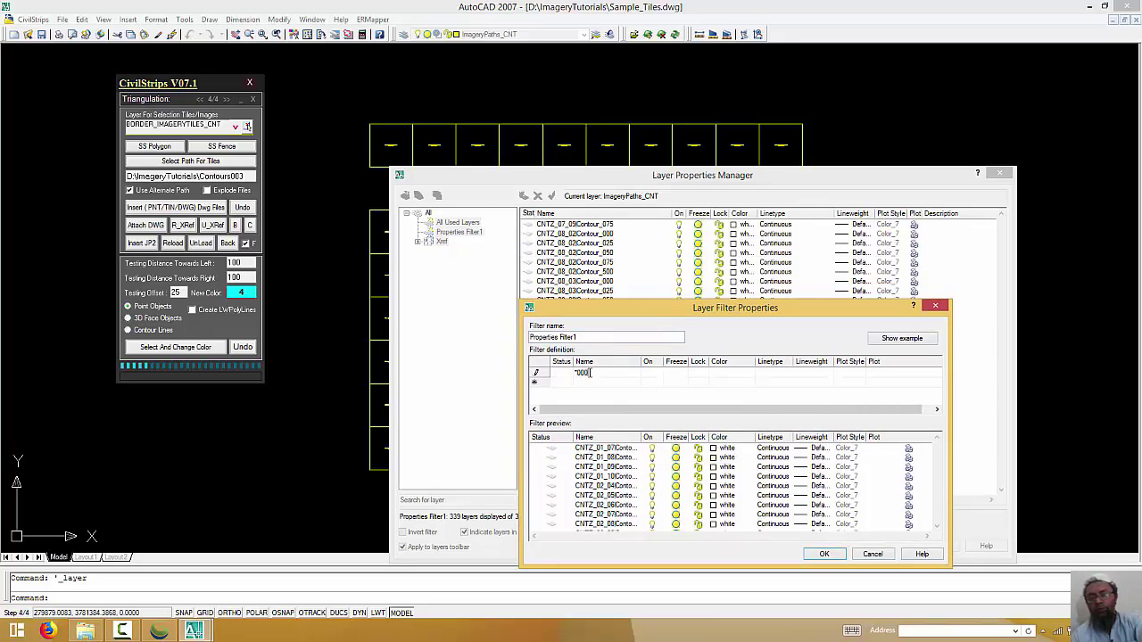
left_click(825, 554)
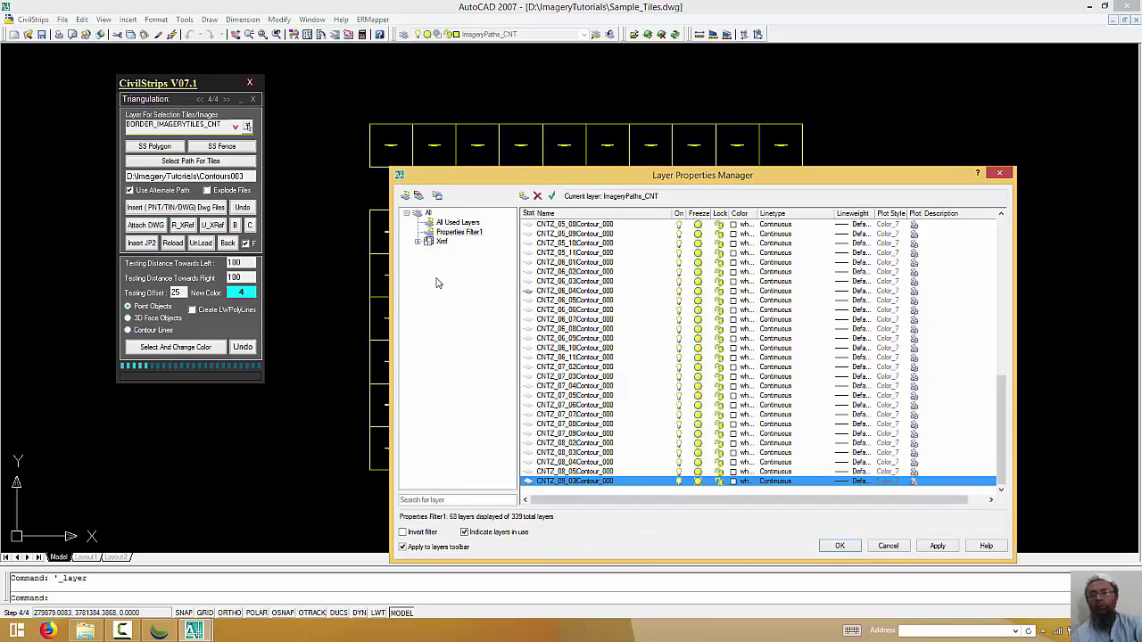
- Rename the new filter to 000 and view its 68 CNTZ contour layers
left_click(474, 235)
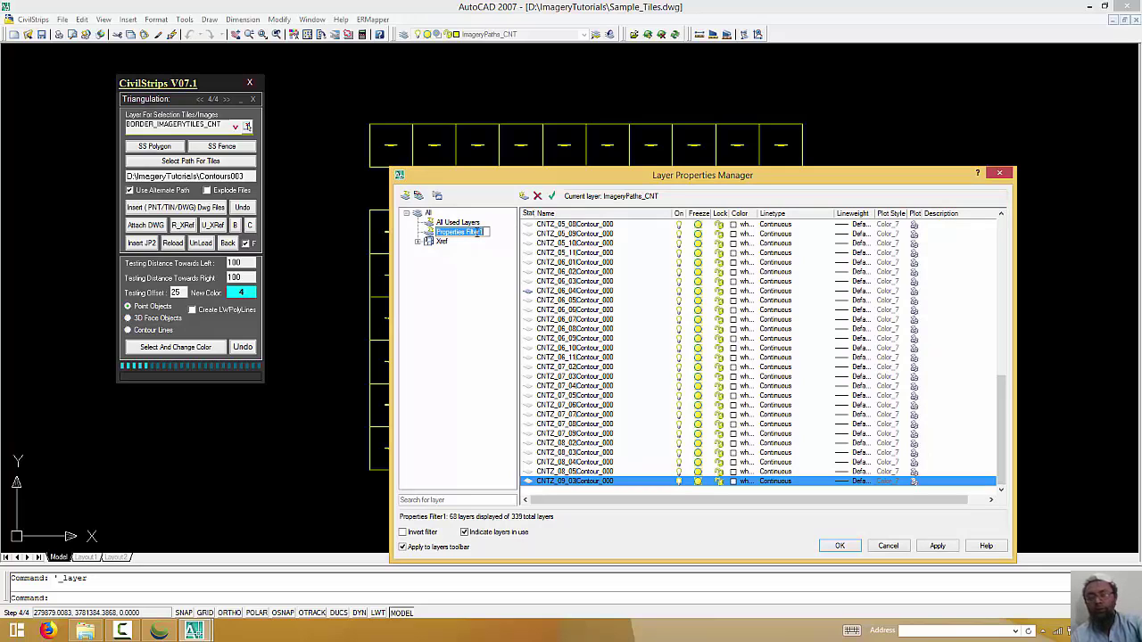
type("000")
key("Return")
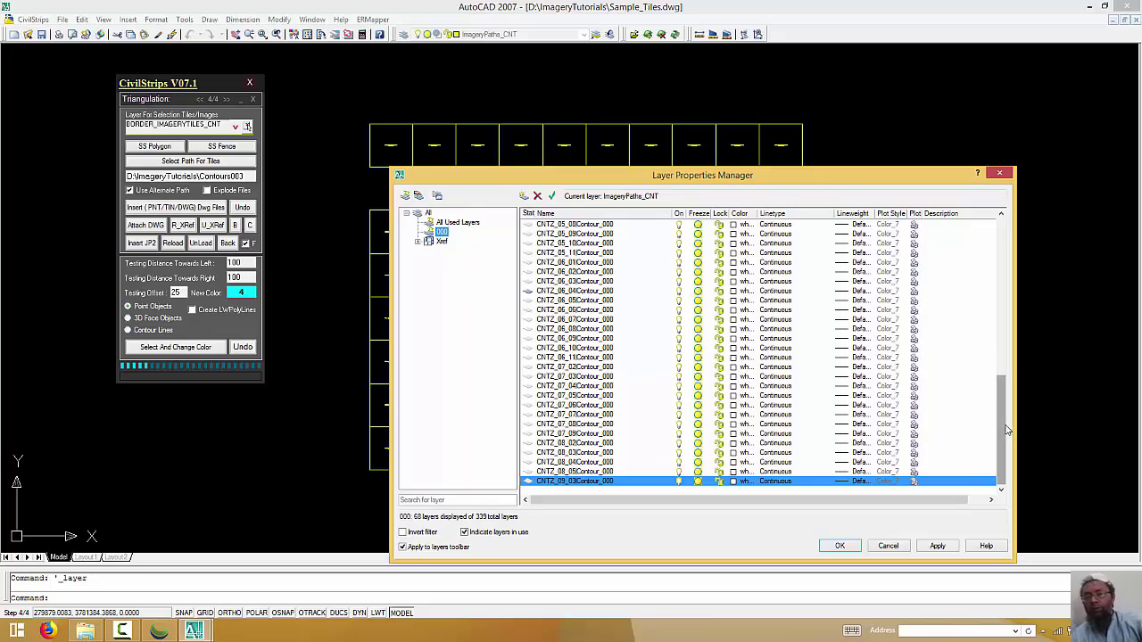
mouse_move(999, 417)
left_mouse_down()
mouse_move(1006, 244)
mouse_move(1015, 436)
mouse_move(1011, 259)
left_mouse_up()
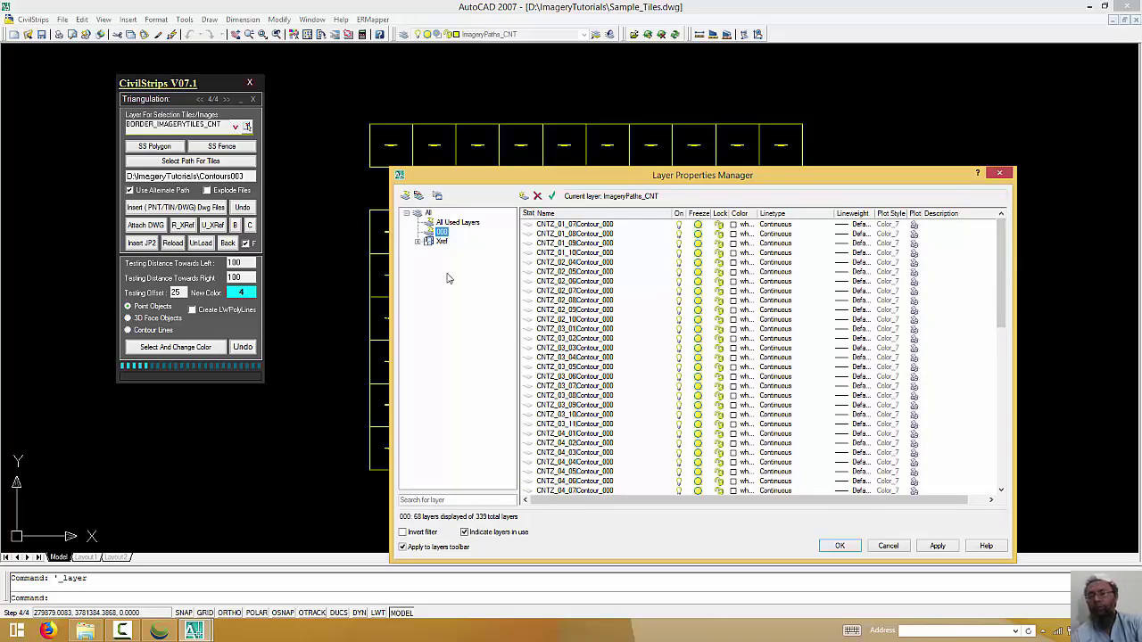
left_click(597, 225)
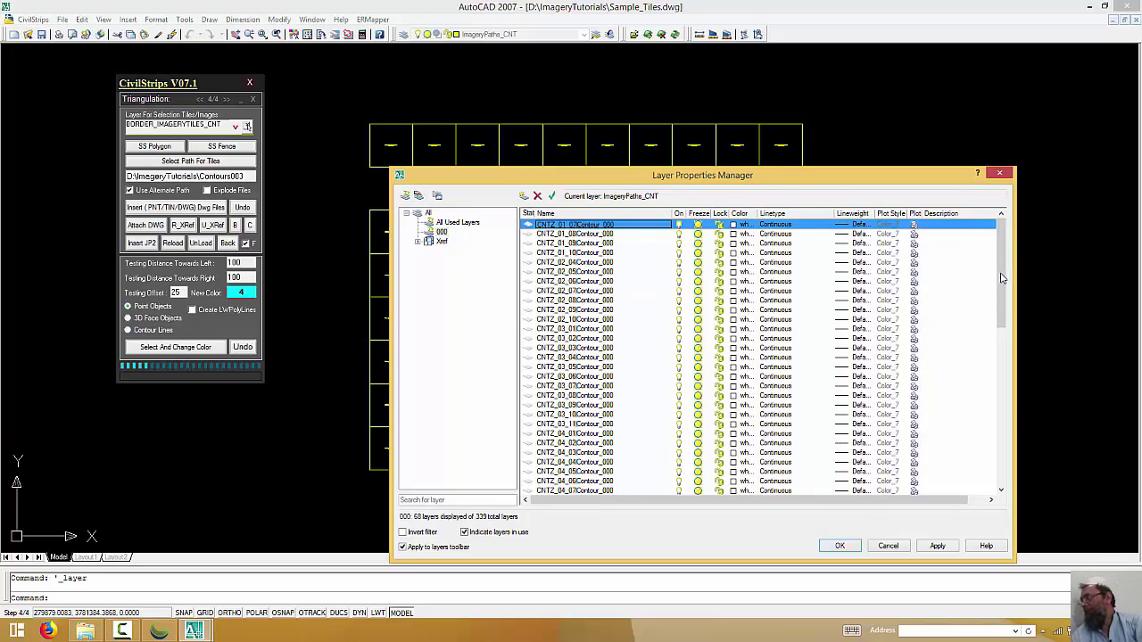
left_click_drag(1001, 279, 1005, 473)
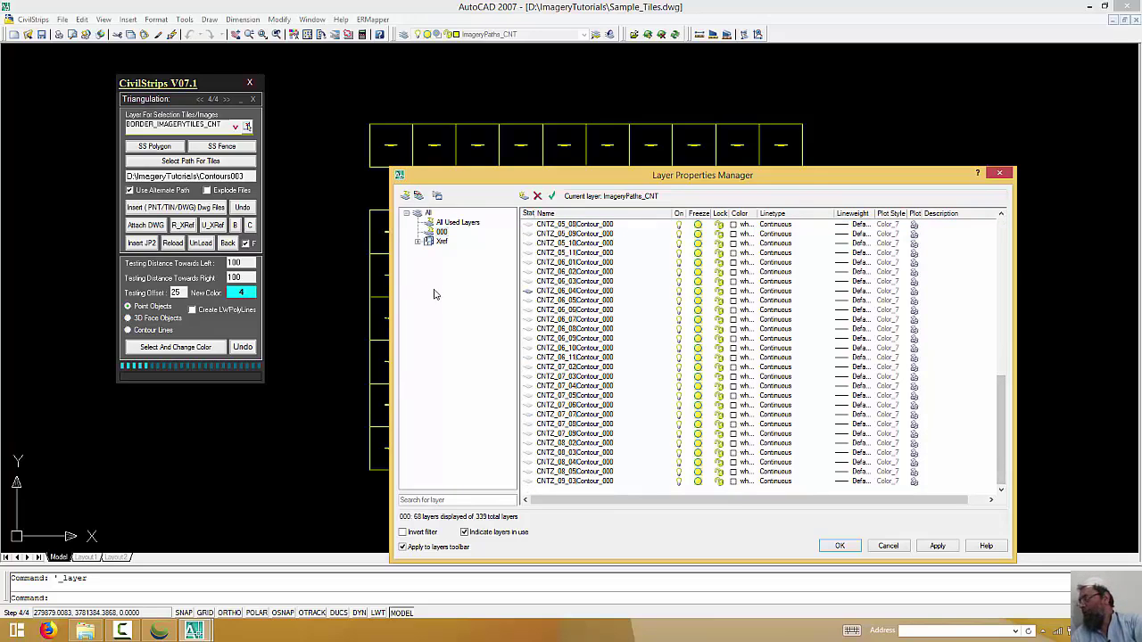
left_click(442, 232)
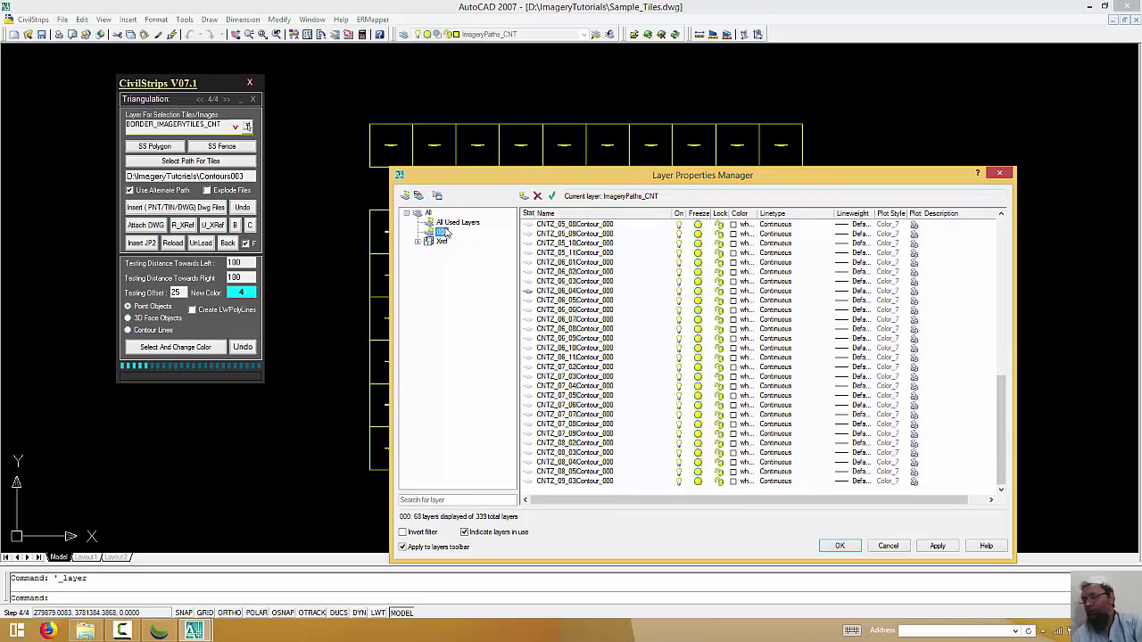
- Create a new property filter with the layer name rule *025
left_click(405, 196)
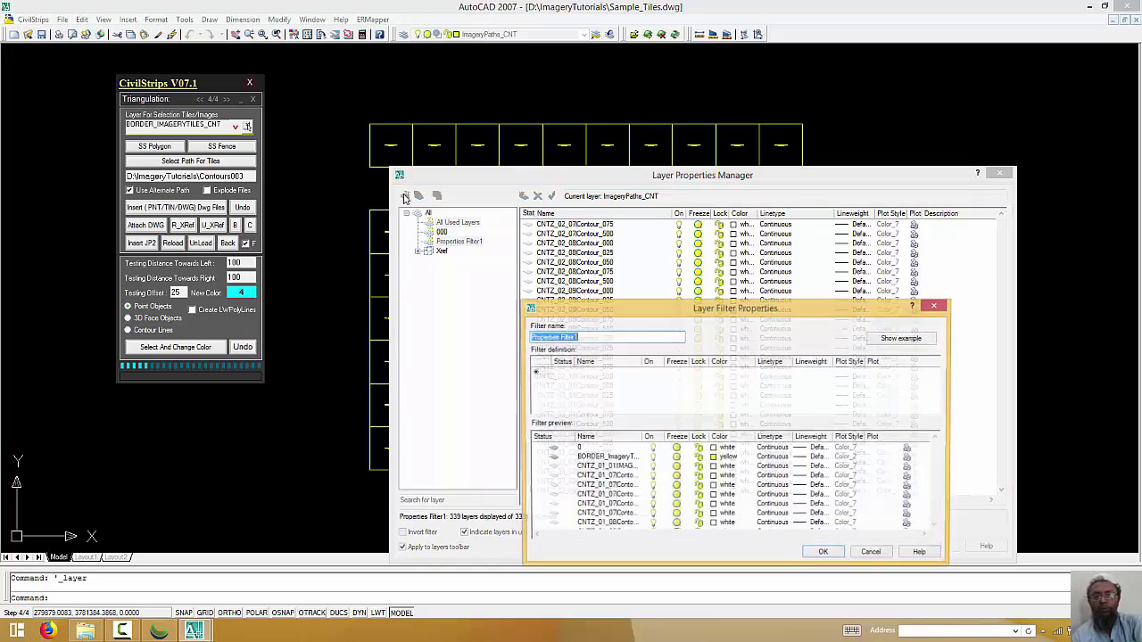
left_click(607, 374)
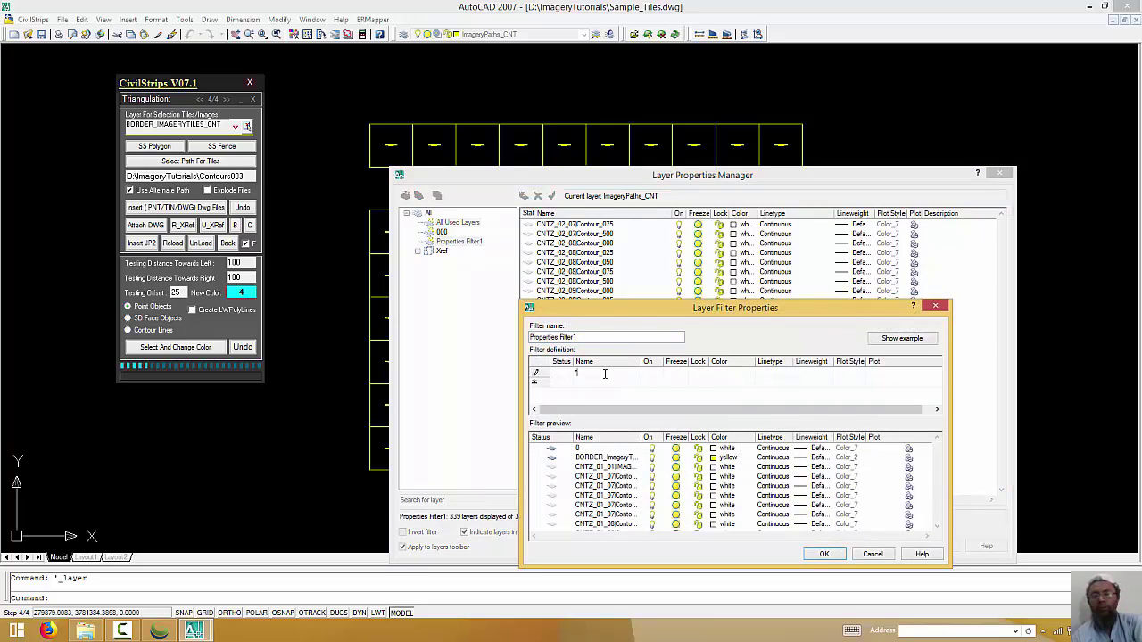
type("02")
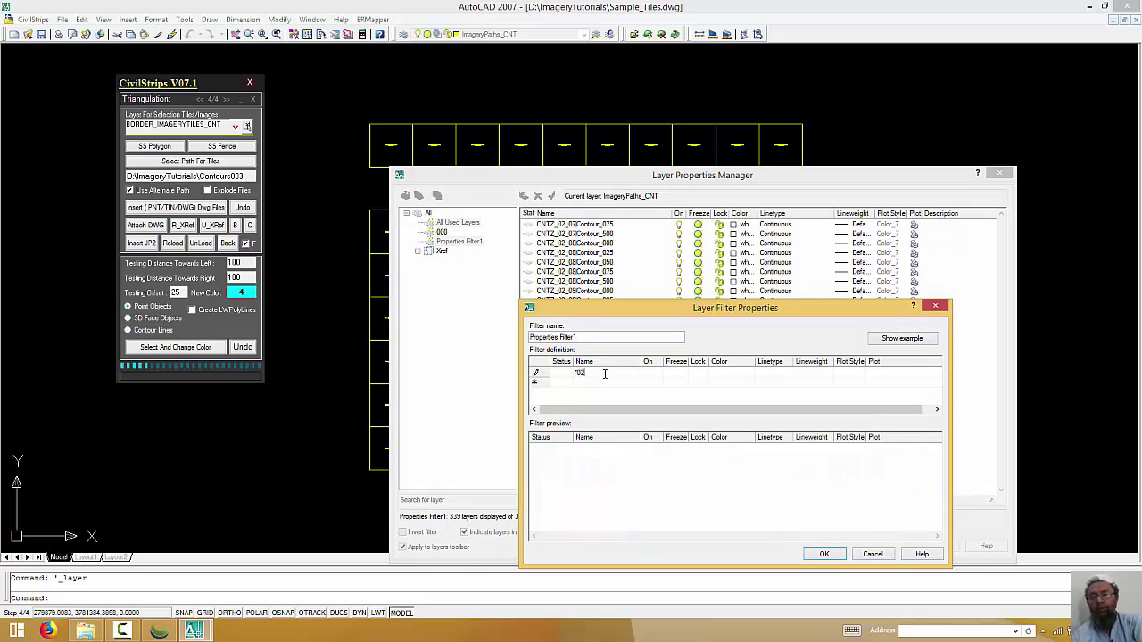
type("5")
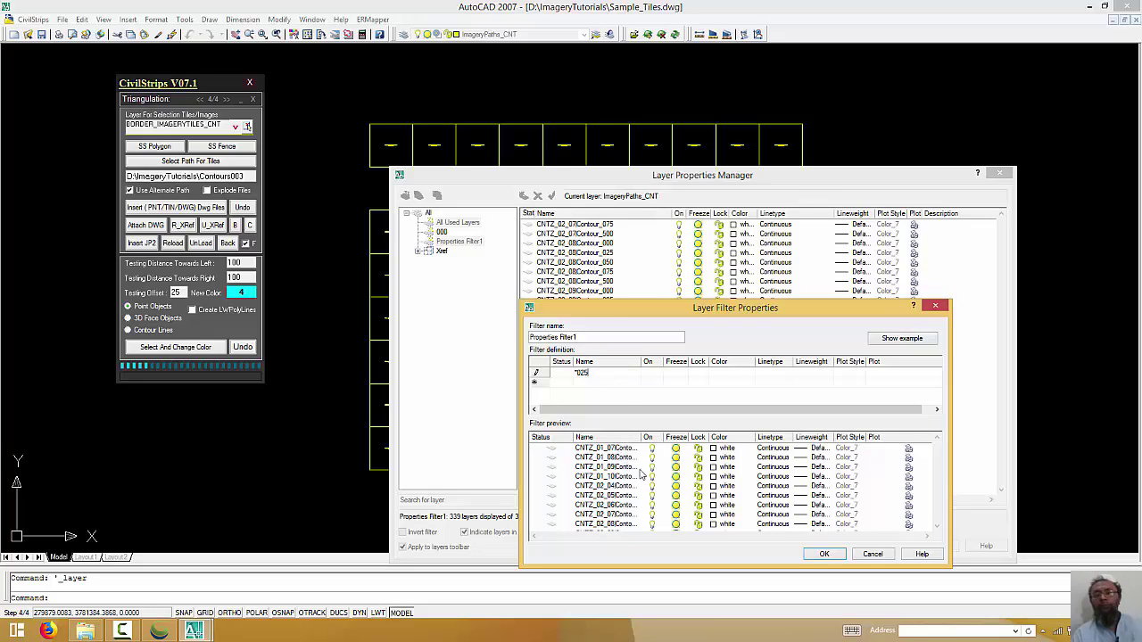
left_click(824, 554)
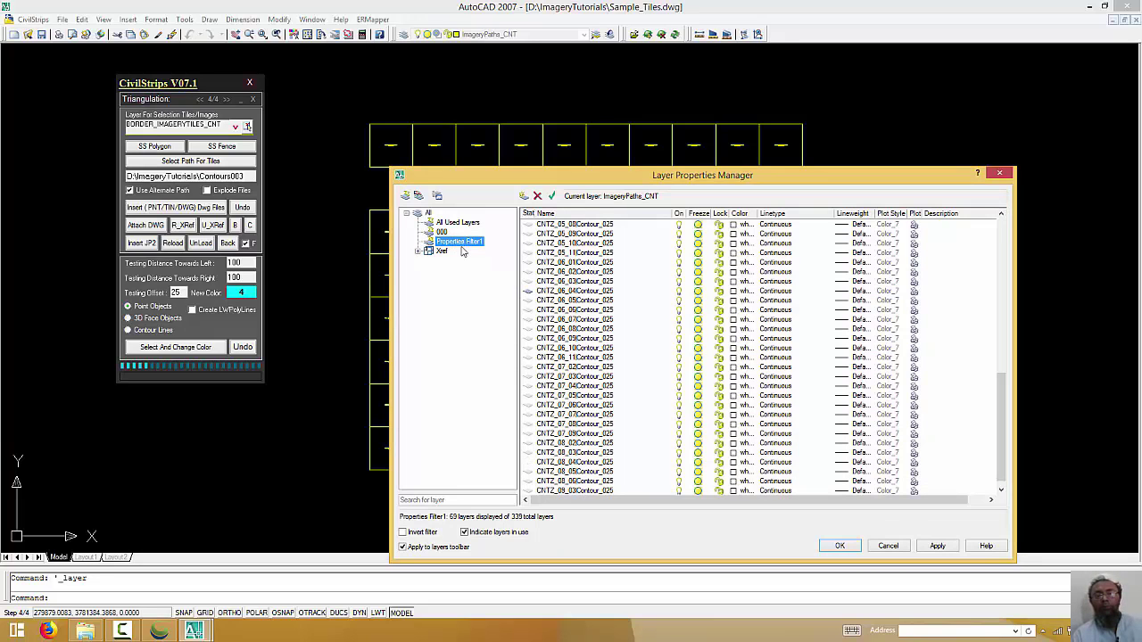
- Rename the new filter to 025 so it lists 69 contour layers
double_click(462, 242)
key("Escape")
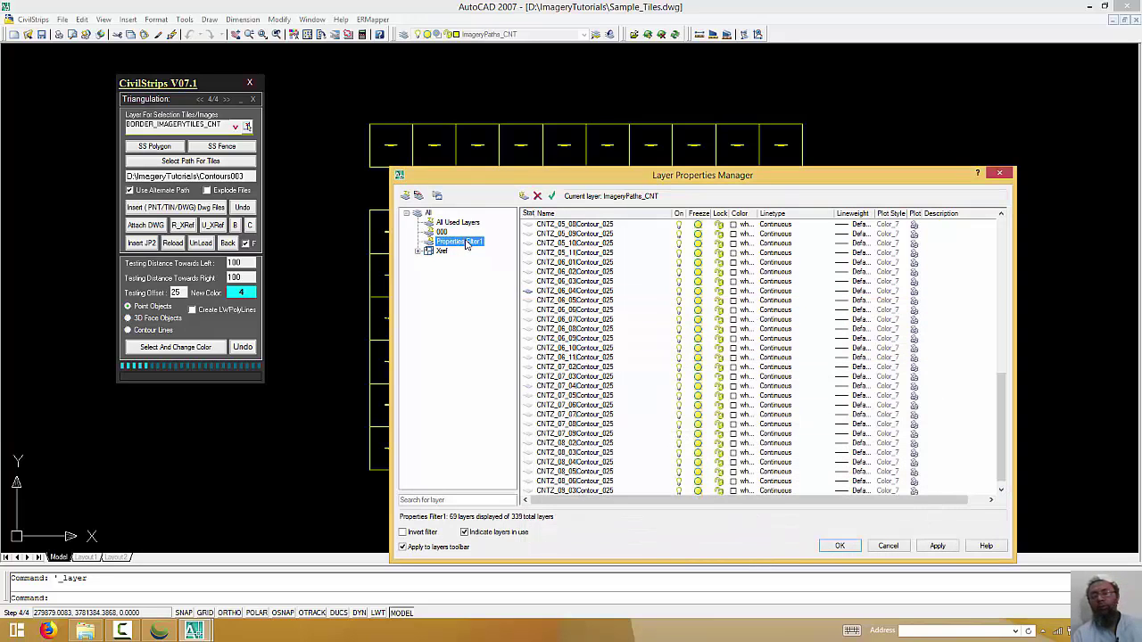
left_click(464, 245)
type("C")
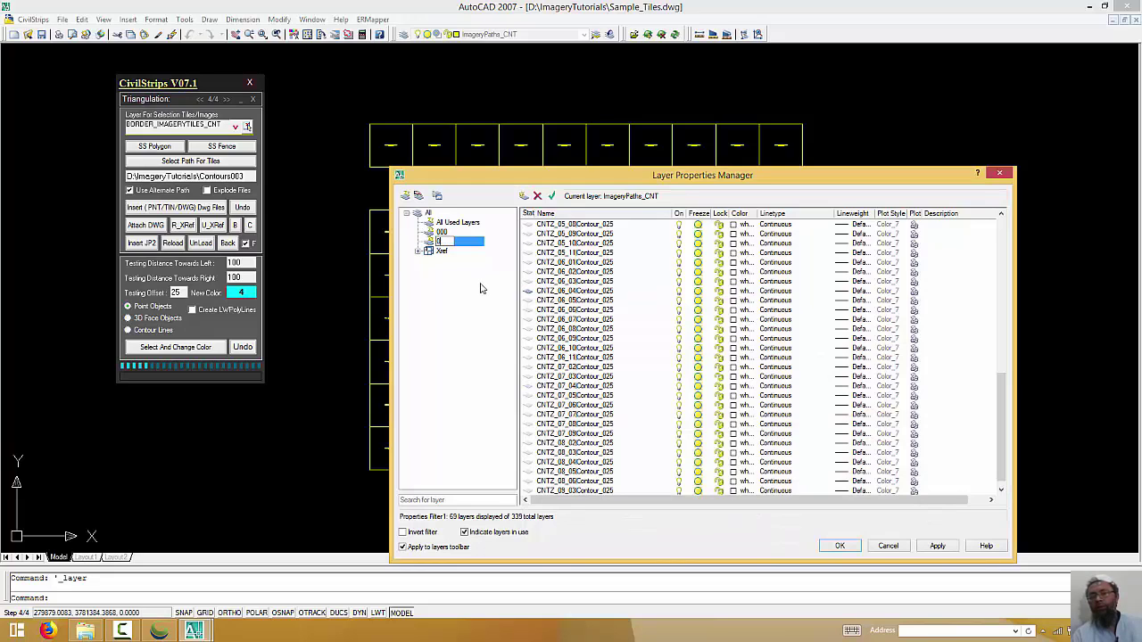
type("25")
key("Return")
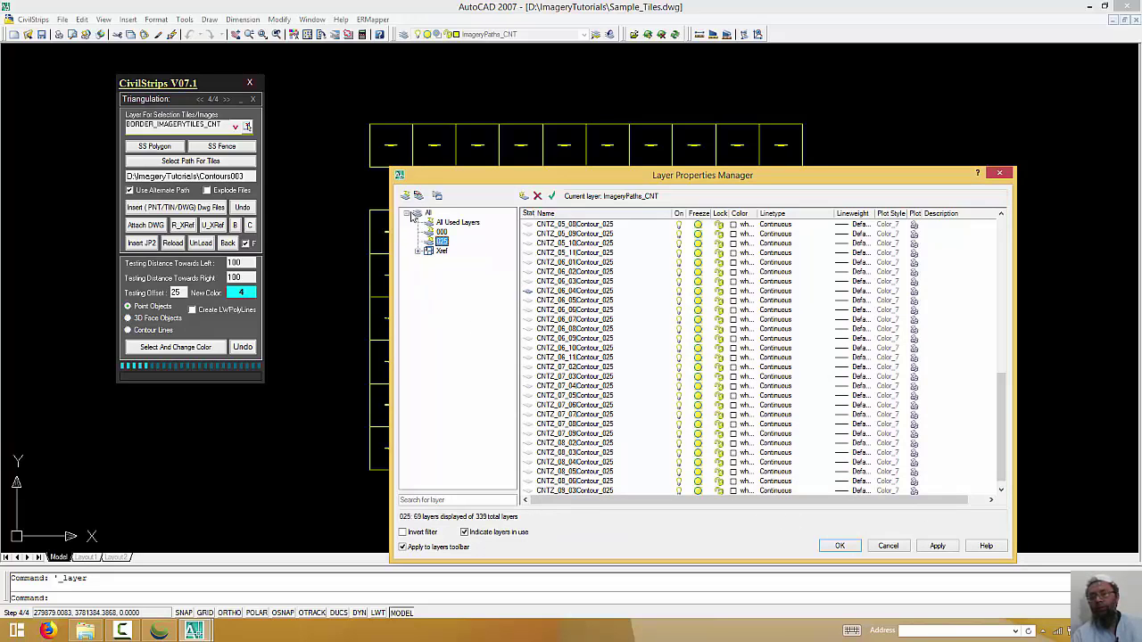
left_click(406, 194)
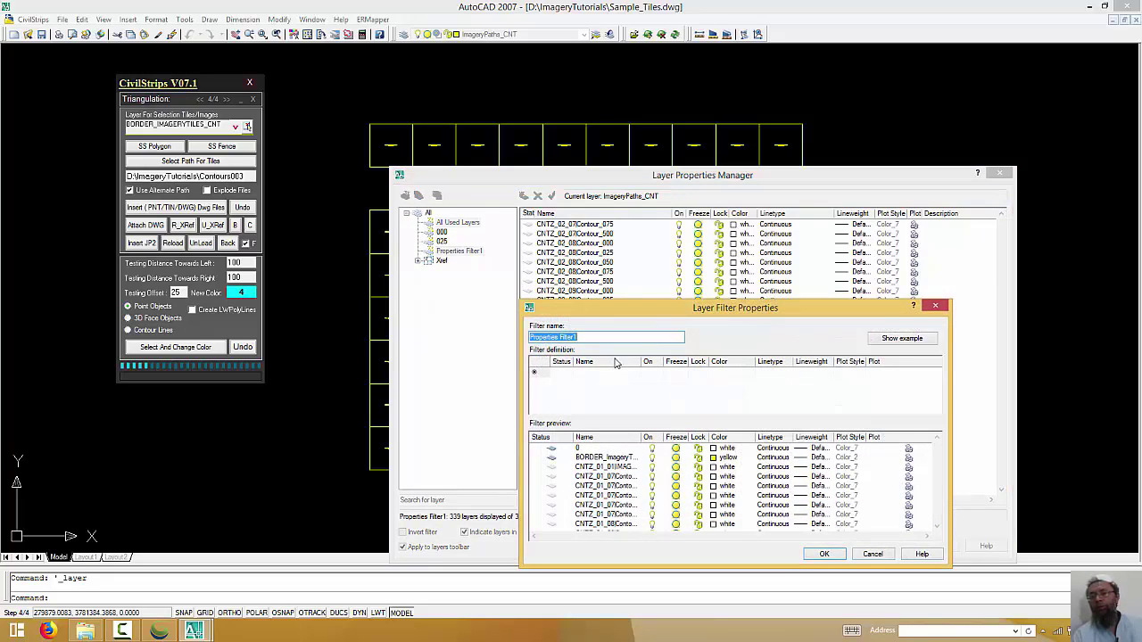
- Define the new filter with name rule *050 and name it 050
left_click(624, 376)
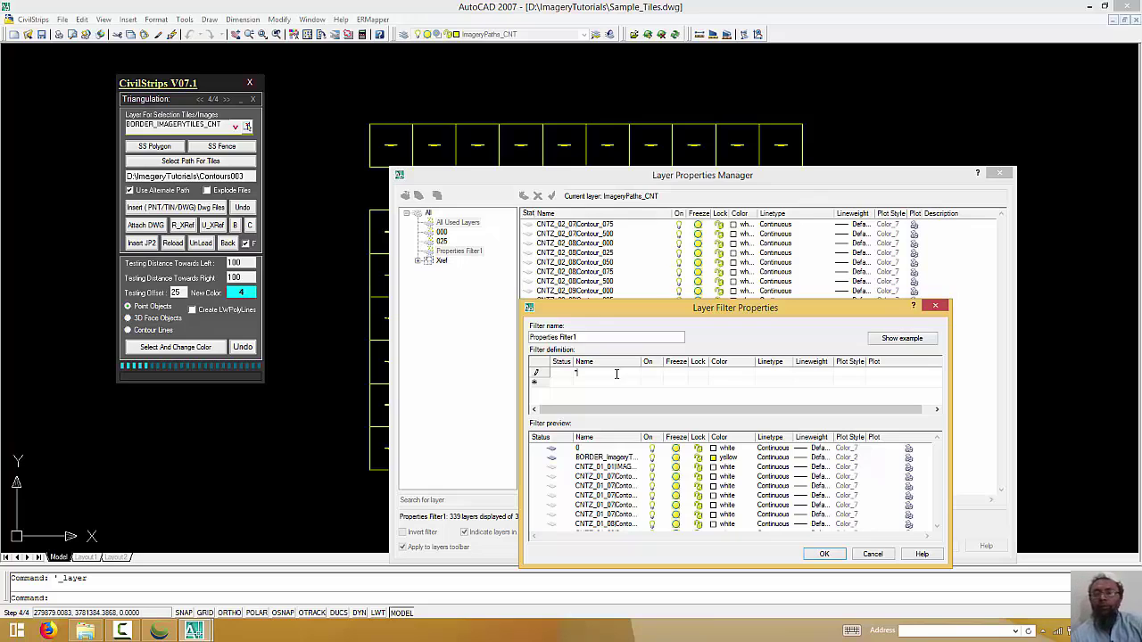
type("050")
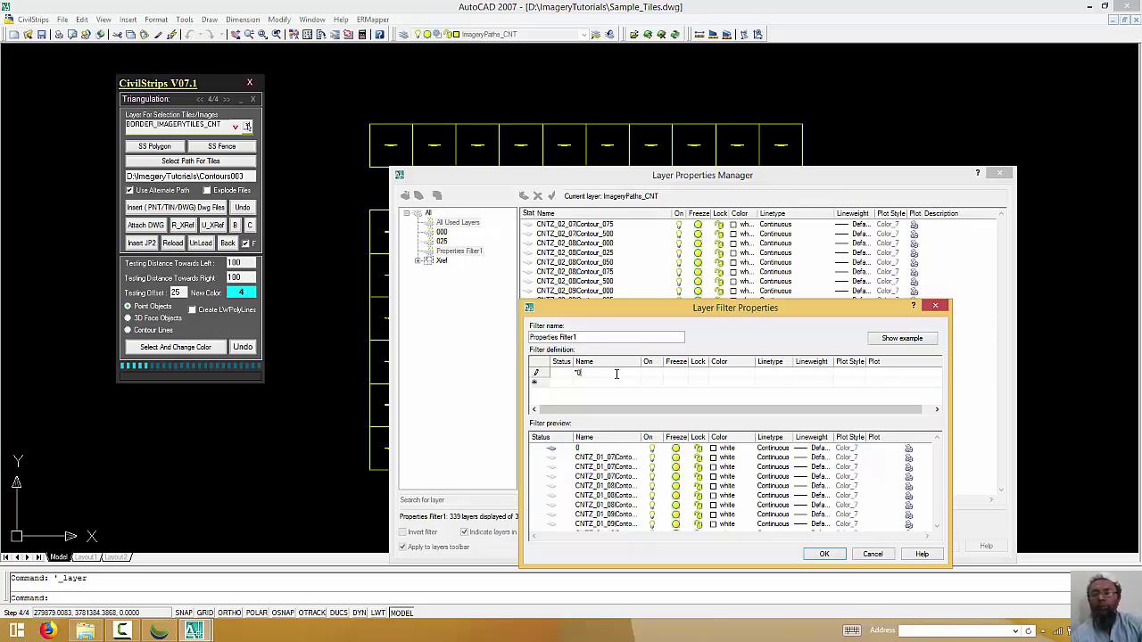
left_click(825, 553)
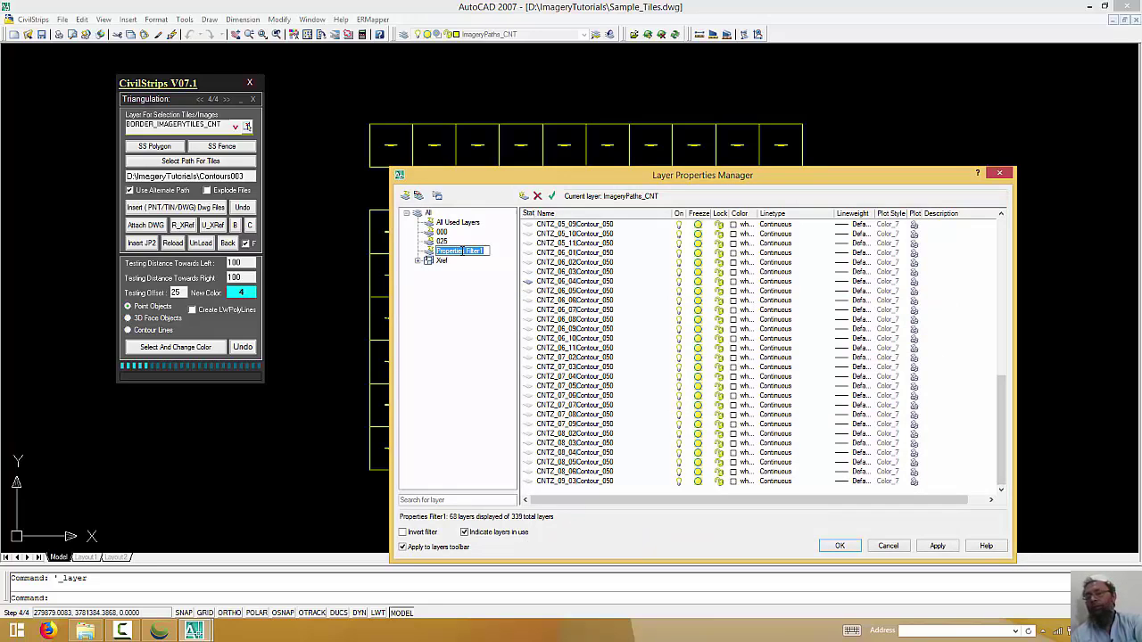
type("050")
key("Return")
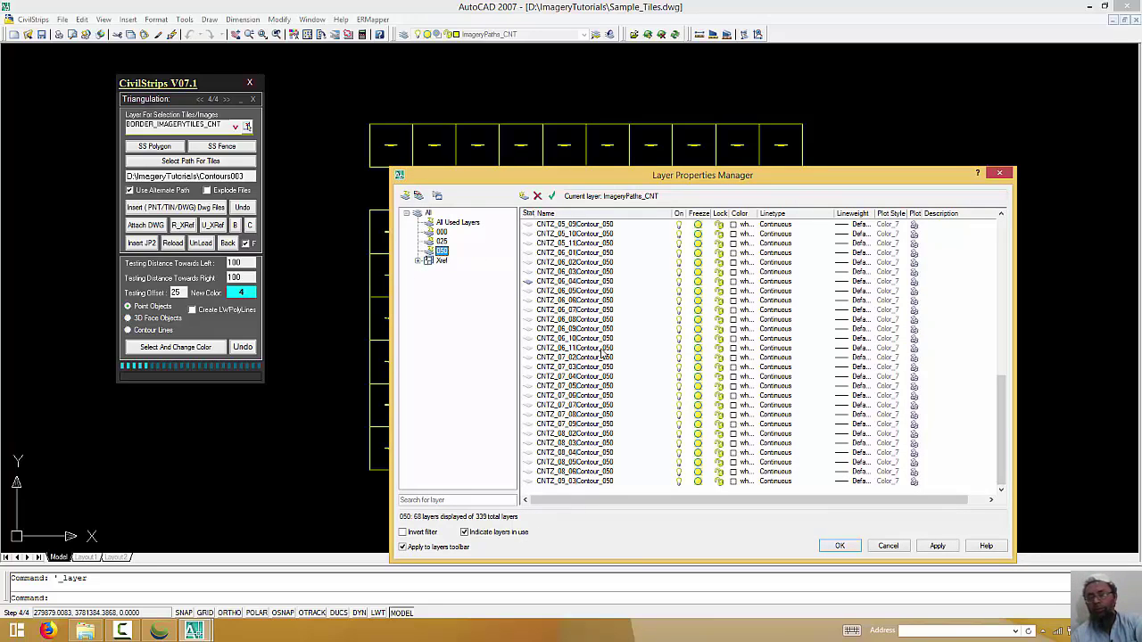
- Add a property filter with name rule *075 and rename it 075
left_click(404, 194)
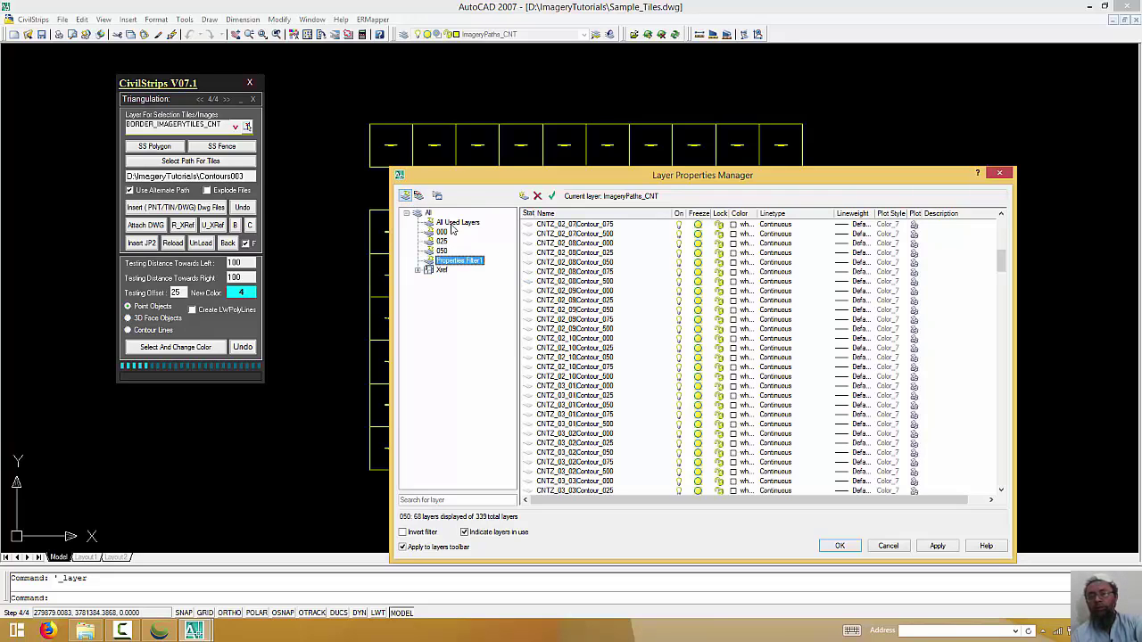
left_click(611, 374)
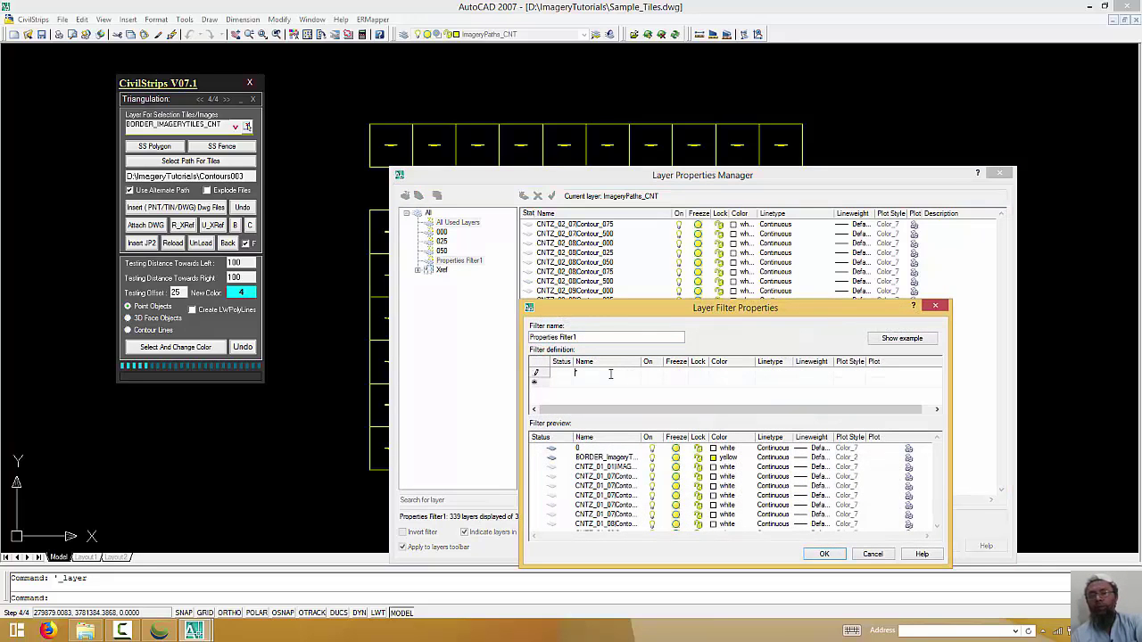
type("*0")
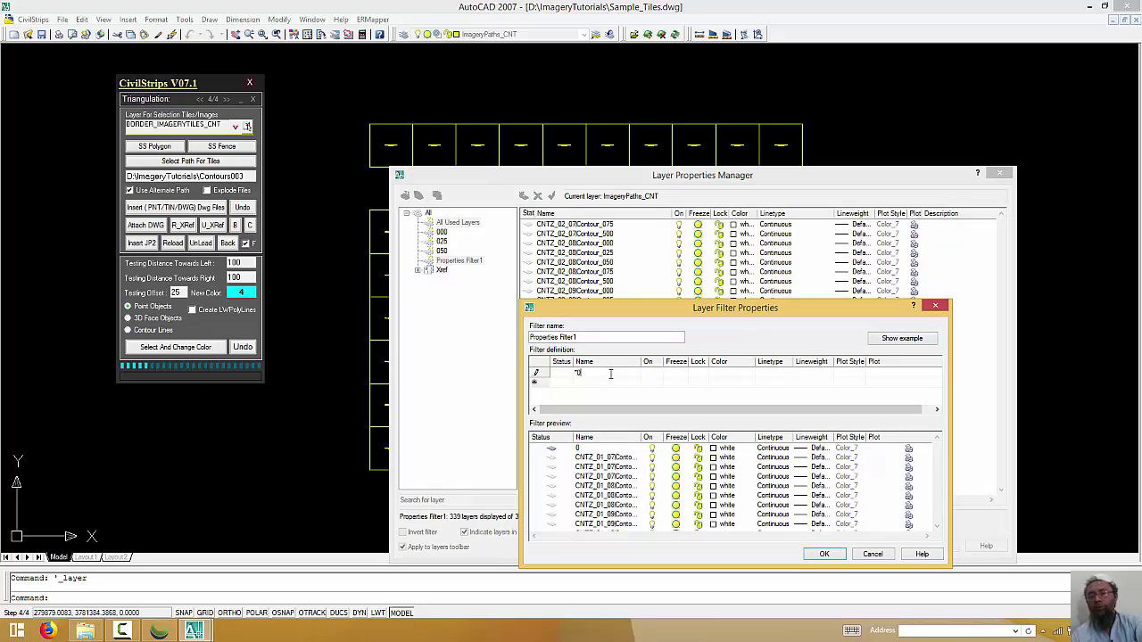
type("75")
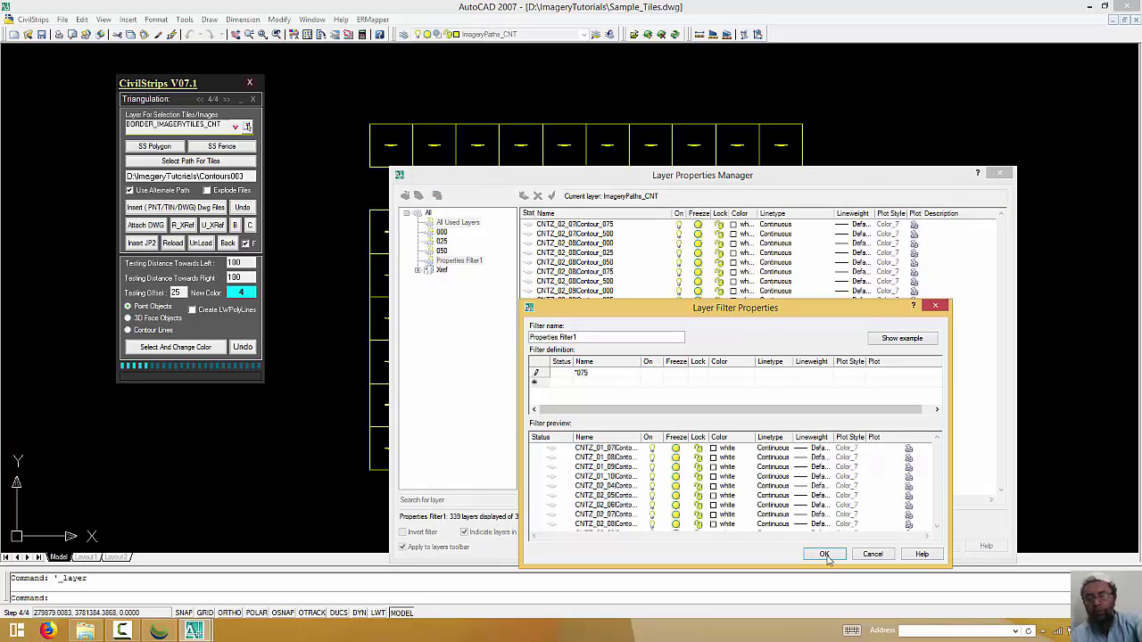
left_click(826, 555)
left_click(472, 263)
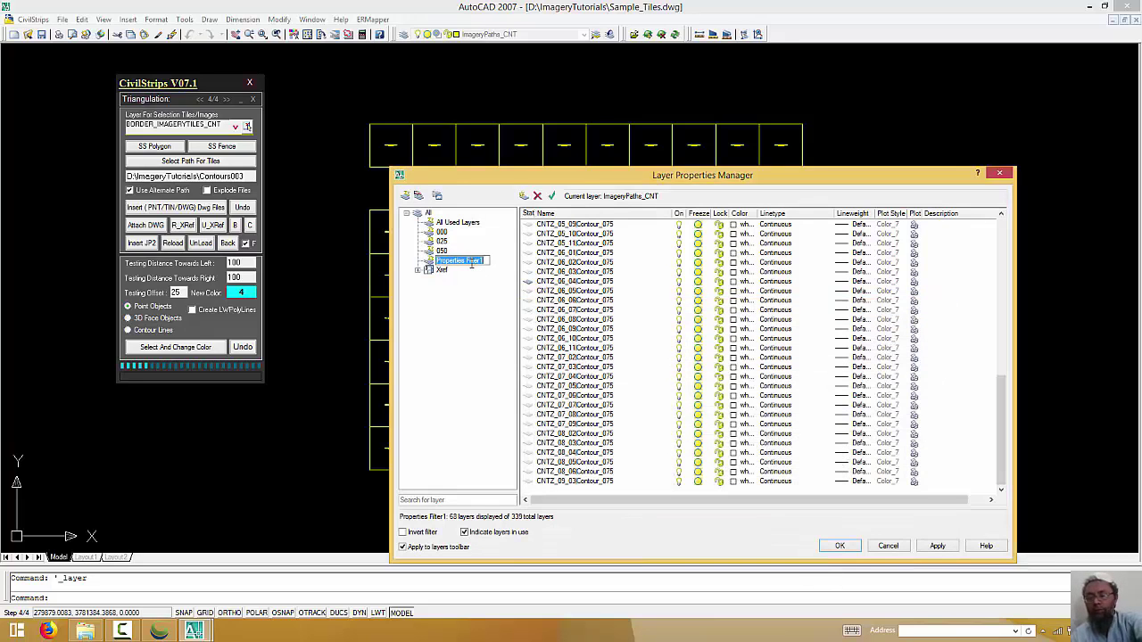
type("075")
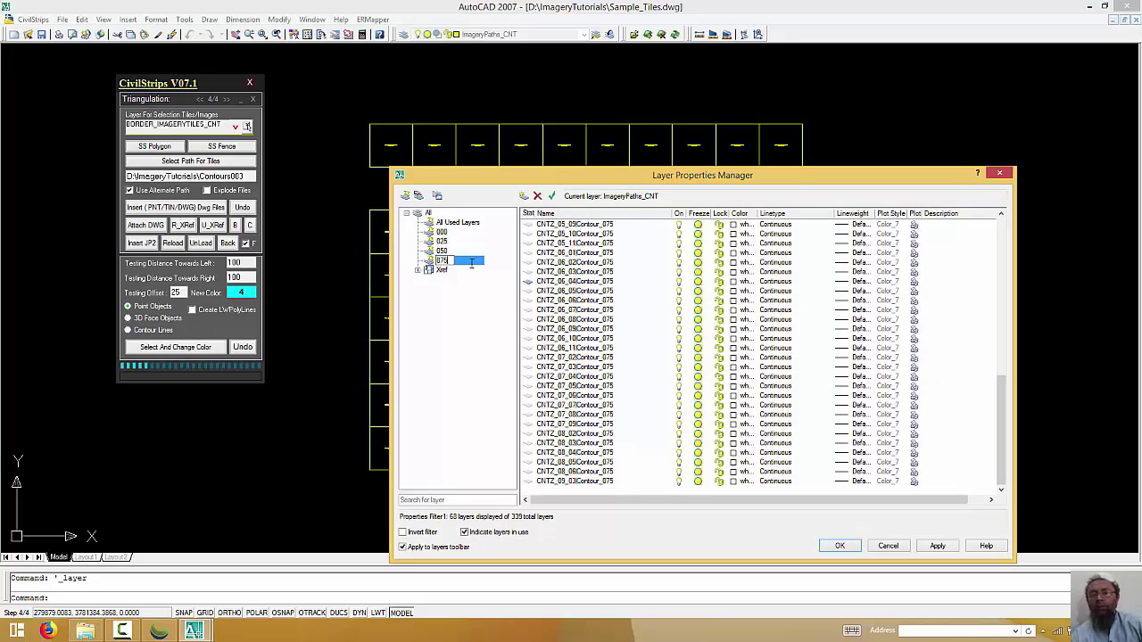
key("Return")
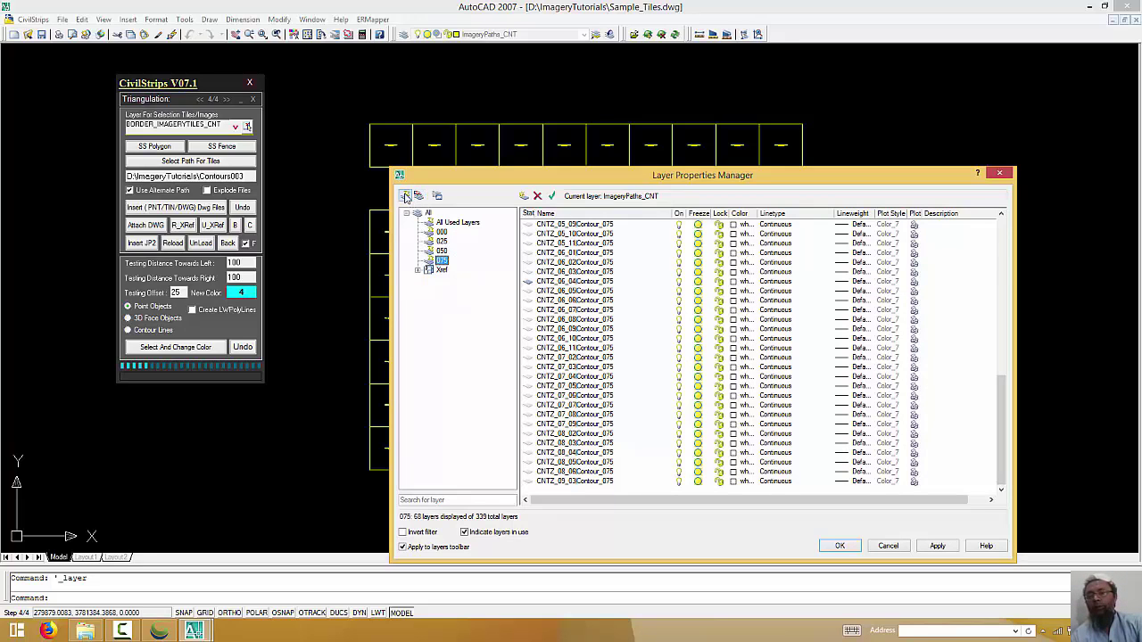
- Add a property filter with name rule *500, showing 61 layers, and confirm with OK
left_click(405, 196)
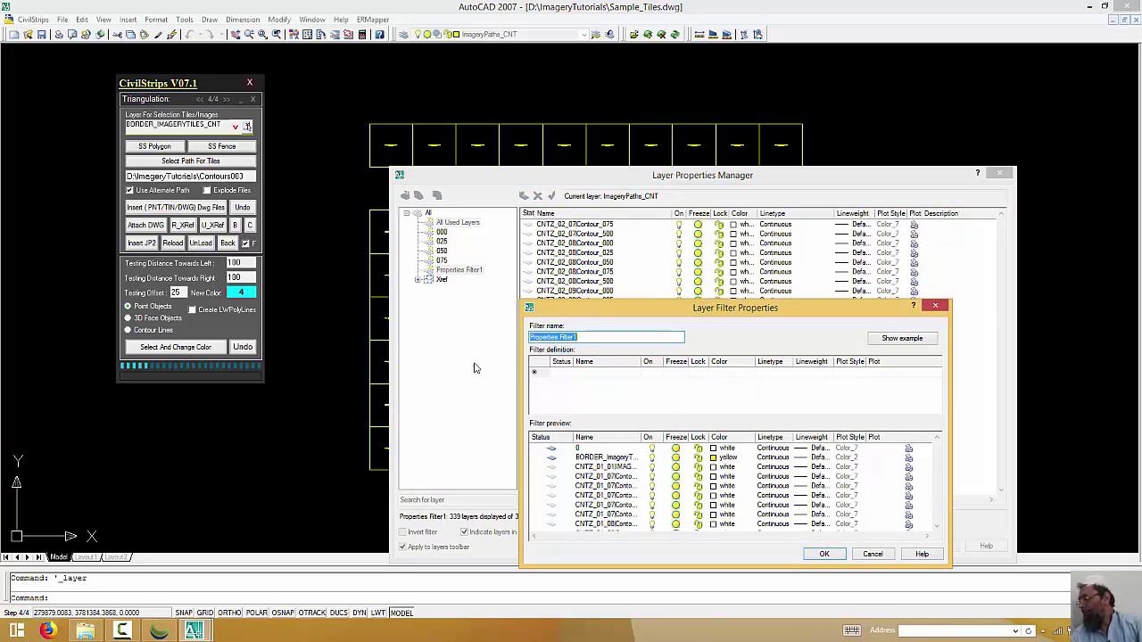
left_click(629, 375)
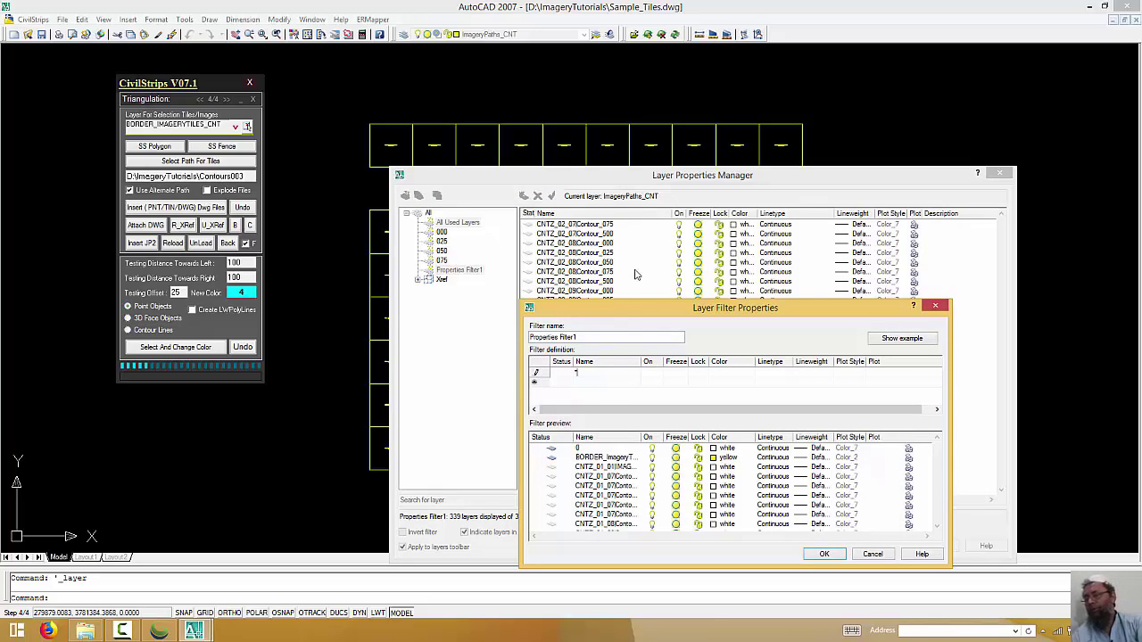
type("500")
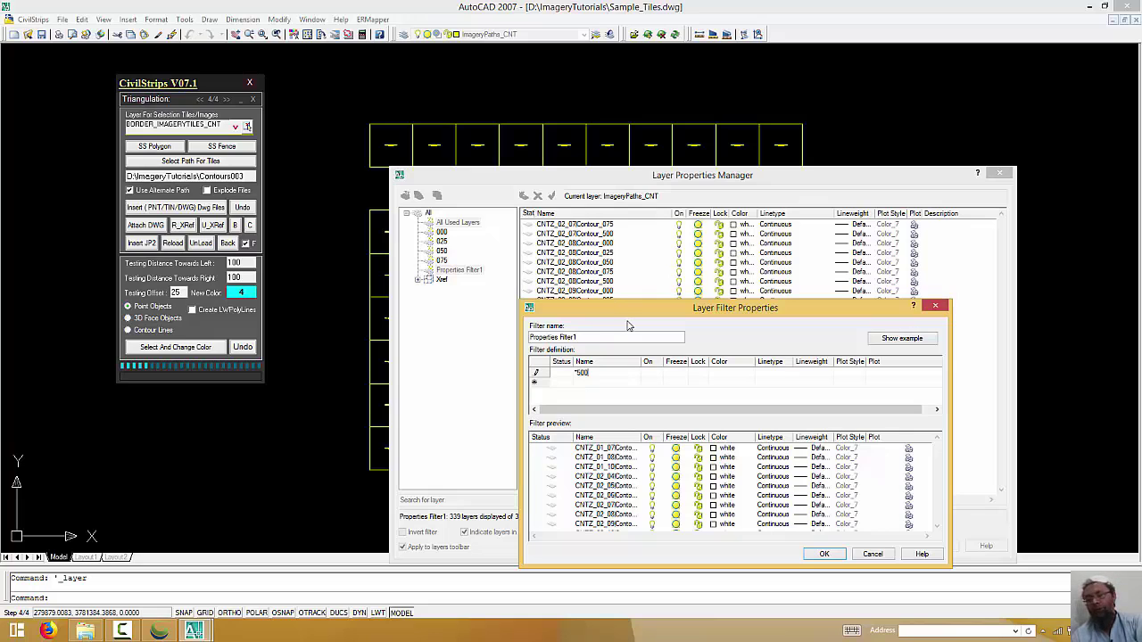
left_click(836, 554)
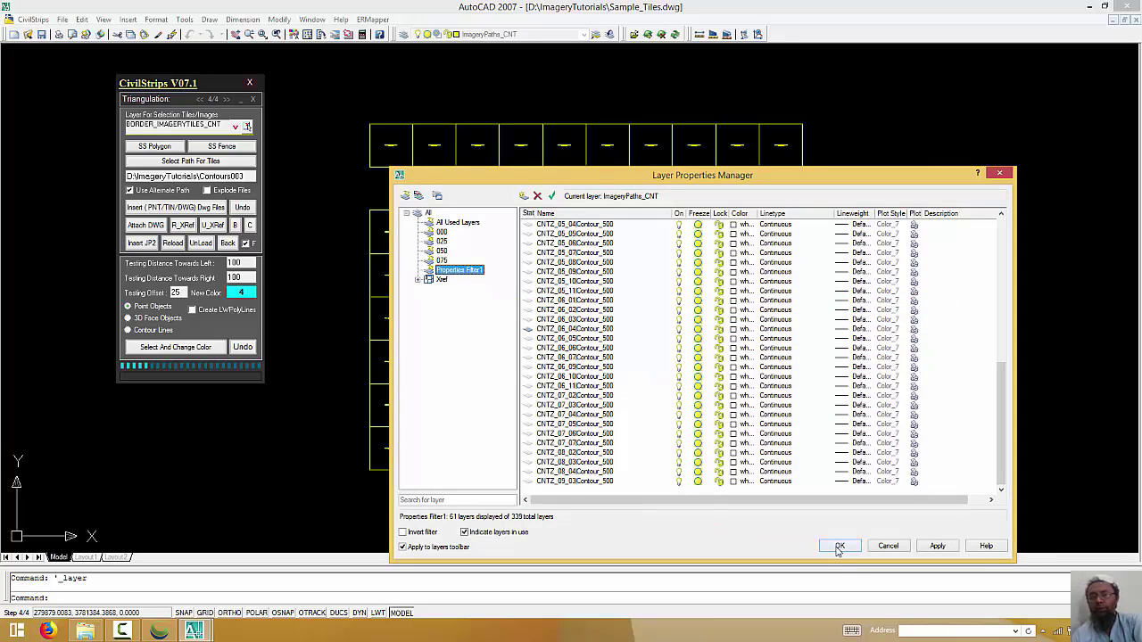
left_click(839, 550)
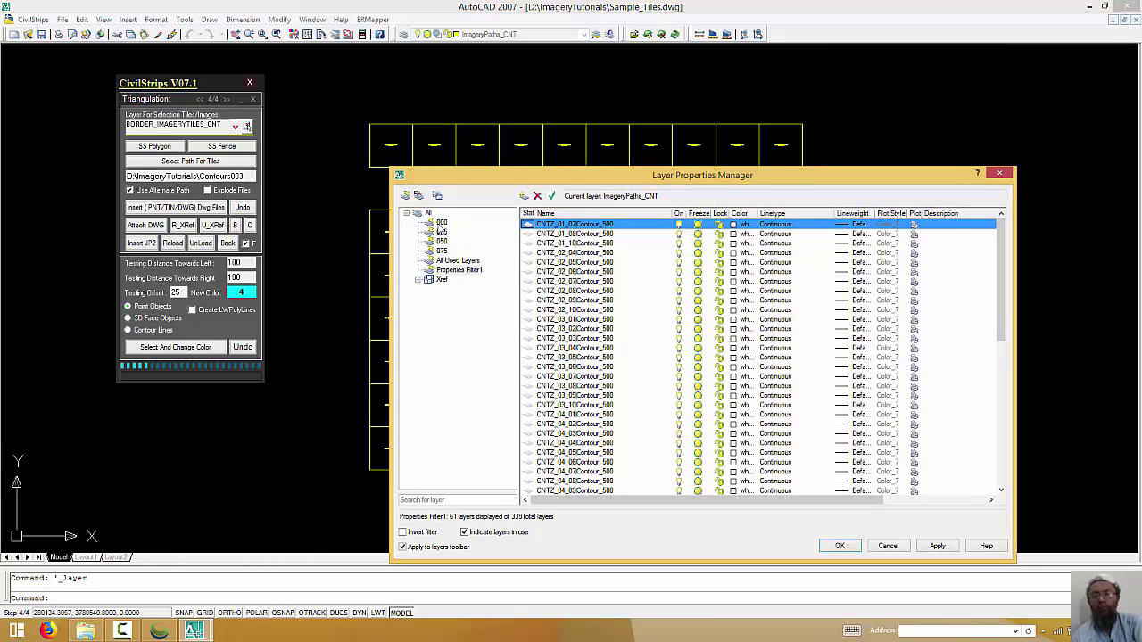
- Set all 68 layers in the 000 filter to red
left_click(441, 223)
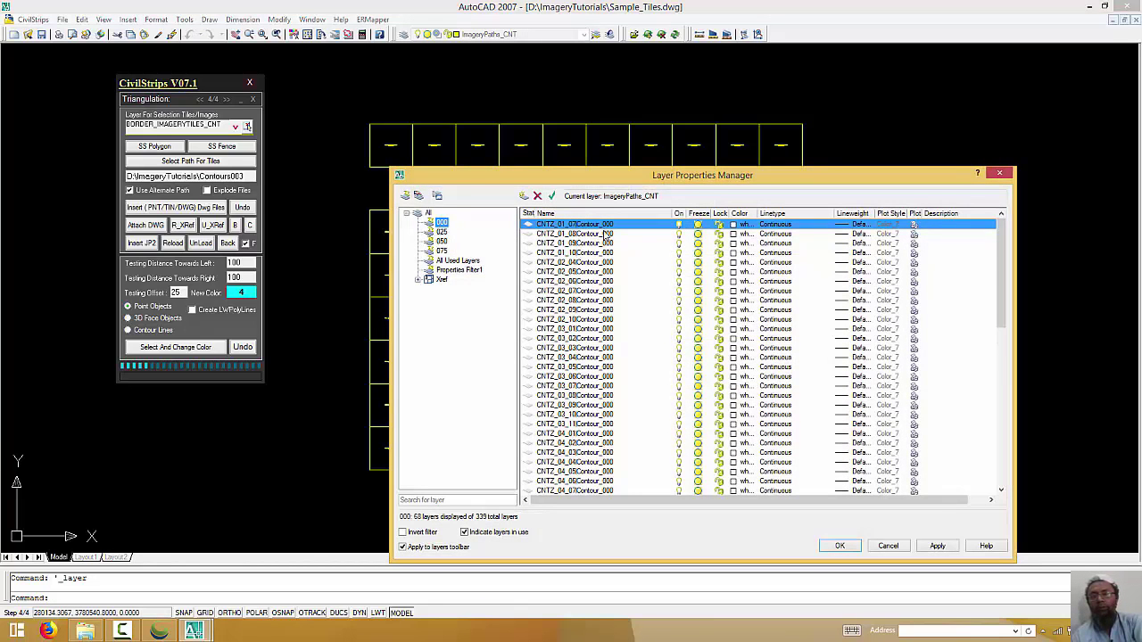
left_click_drag(1002, 278, 1001, 424)
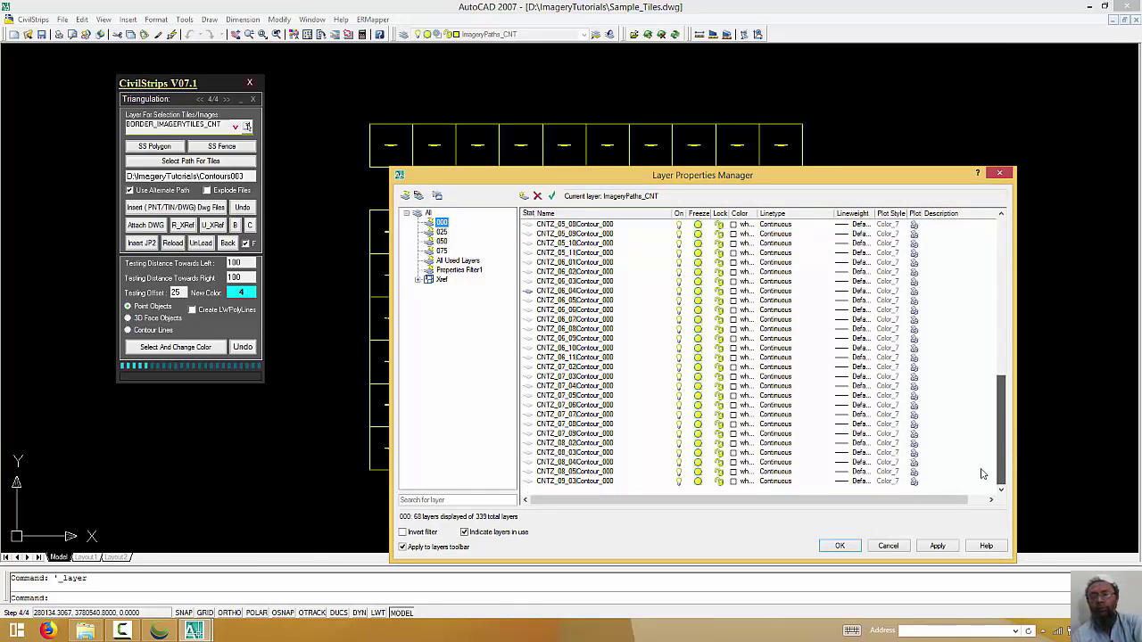
left_click(664, 482, "shift")
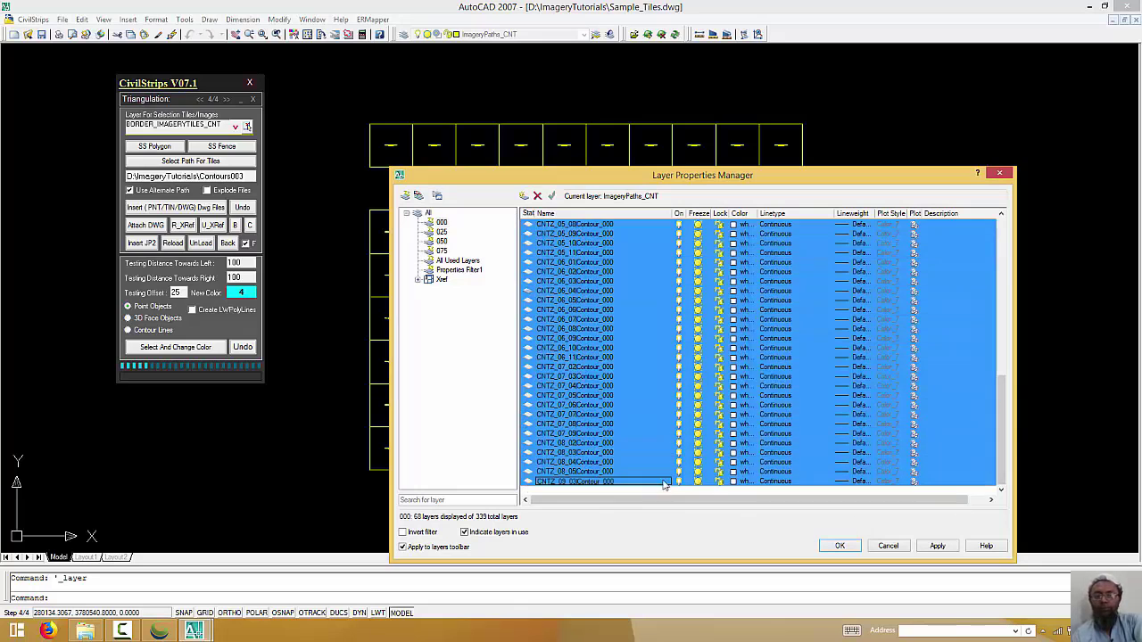
left_click(733, 372)
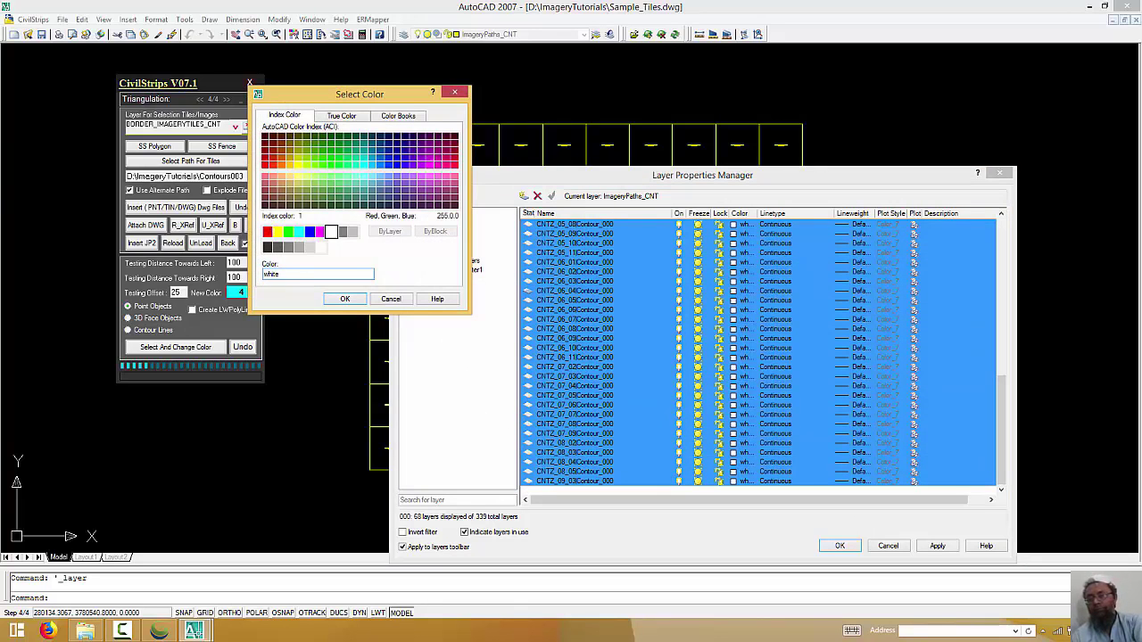
left_click(267, 232)
left_click(345, 299)
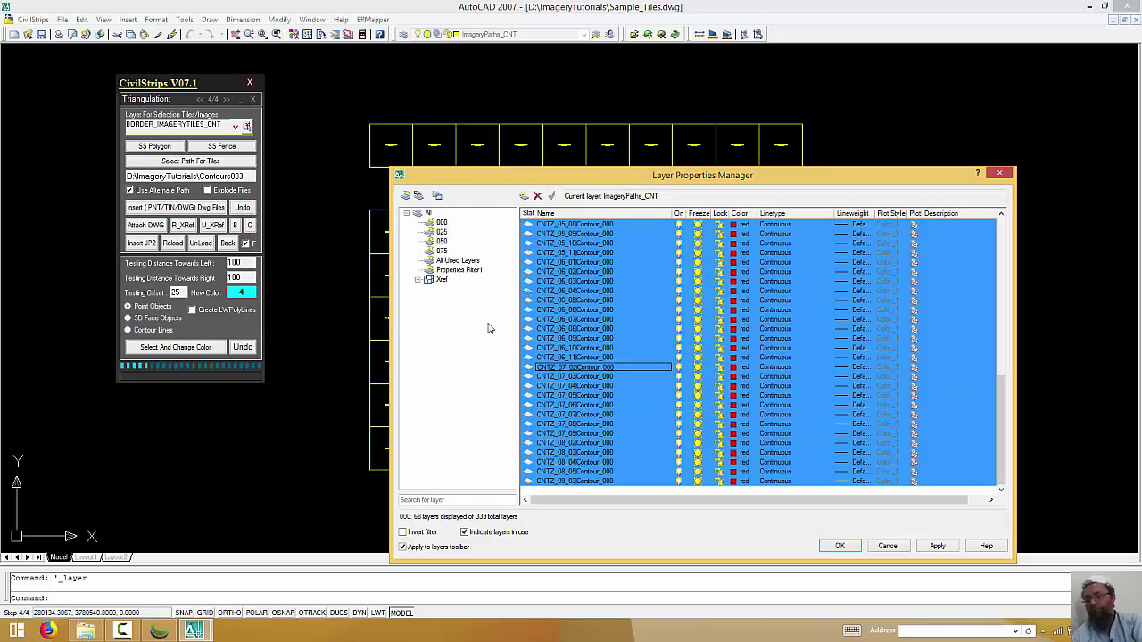
- Set all 69 layers in the 025 filter to yellow
left_click(442, 232)
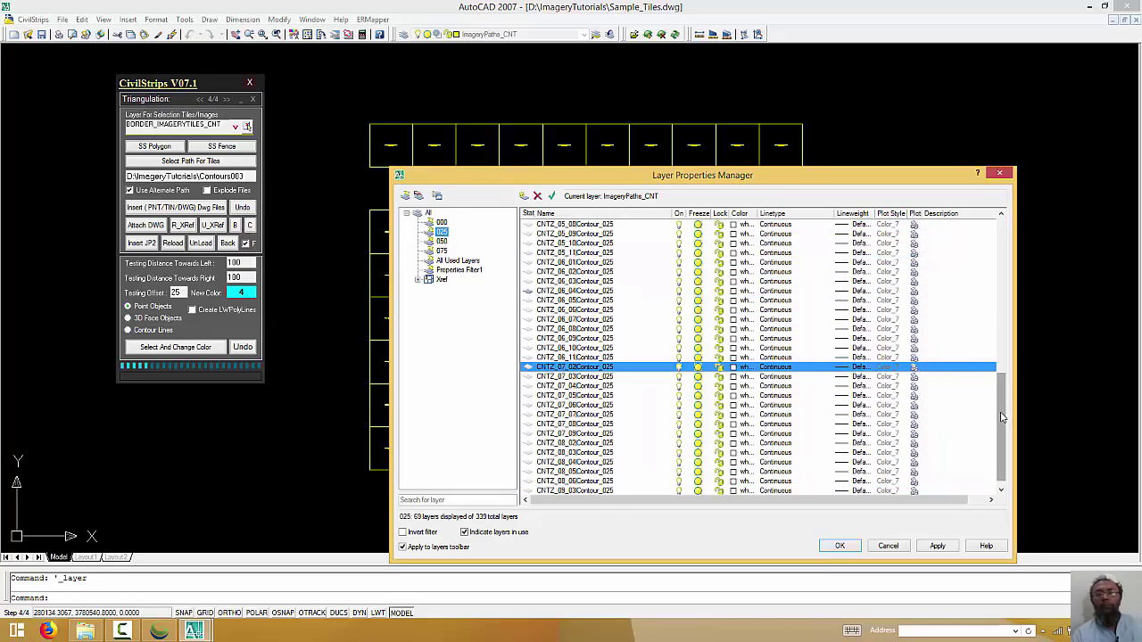
left_click_drag(1001, 385, 1018, 259)
left_click(624, 232)
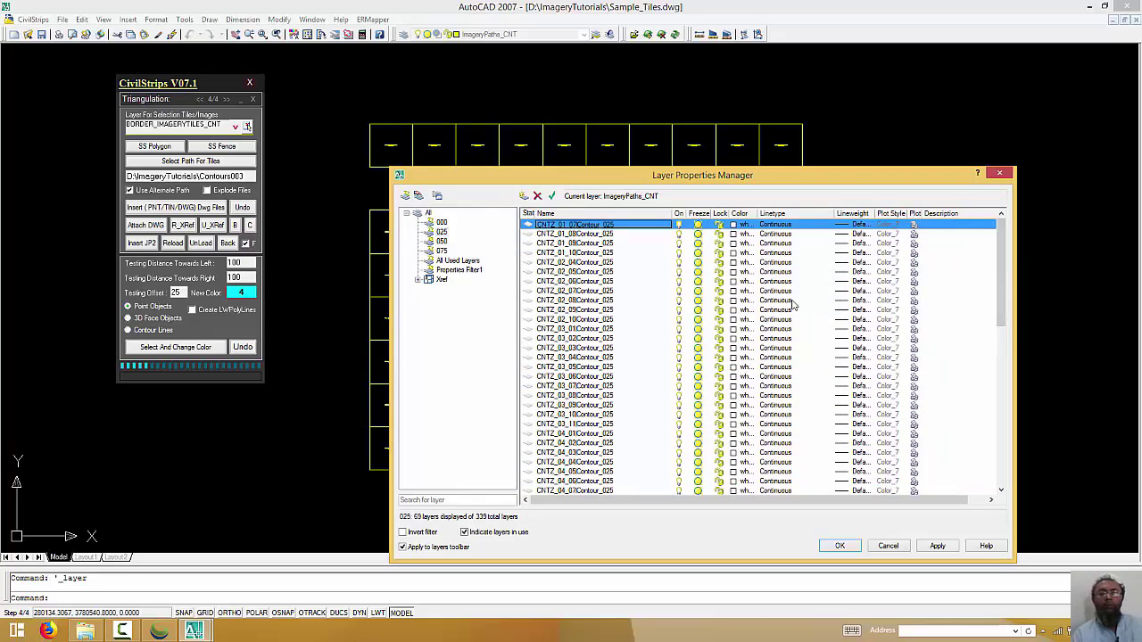
left_click_drag(1002, 308, 1018, 498)
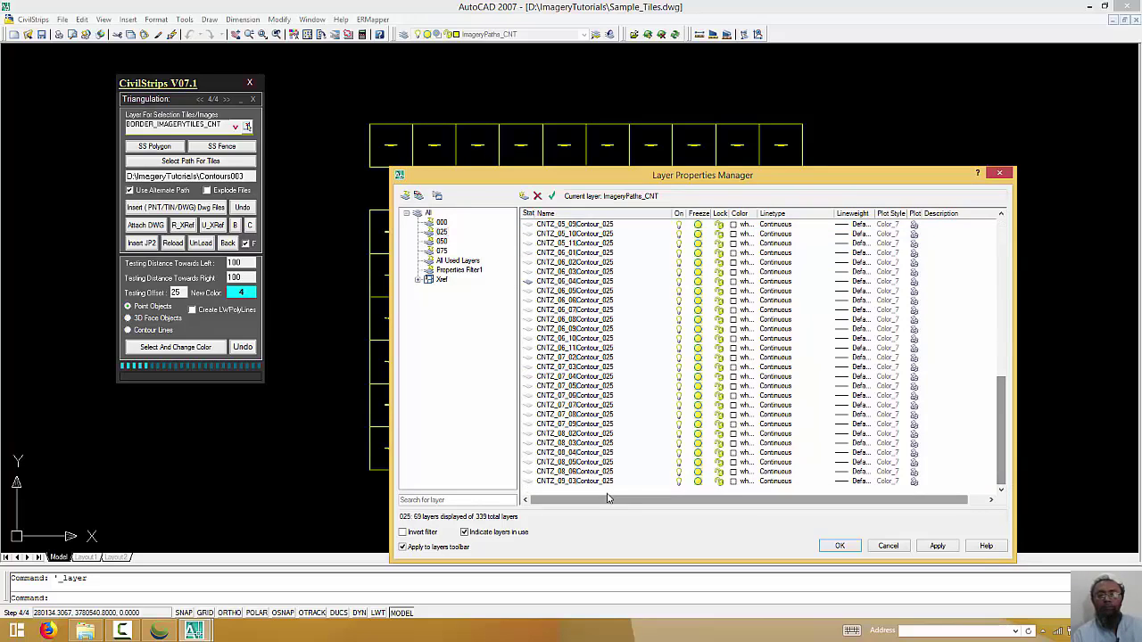
left_click(605, 482, "shift")
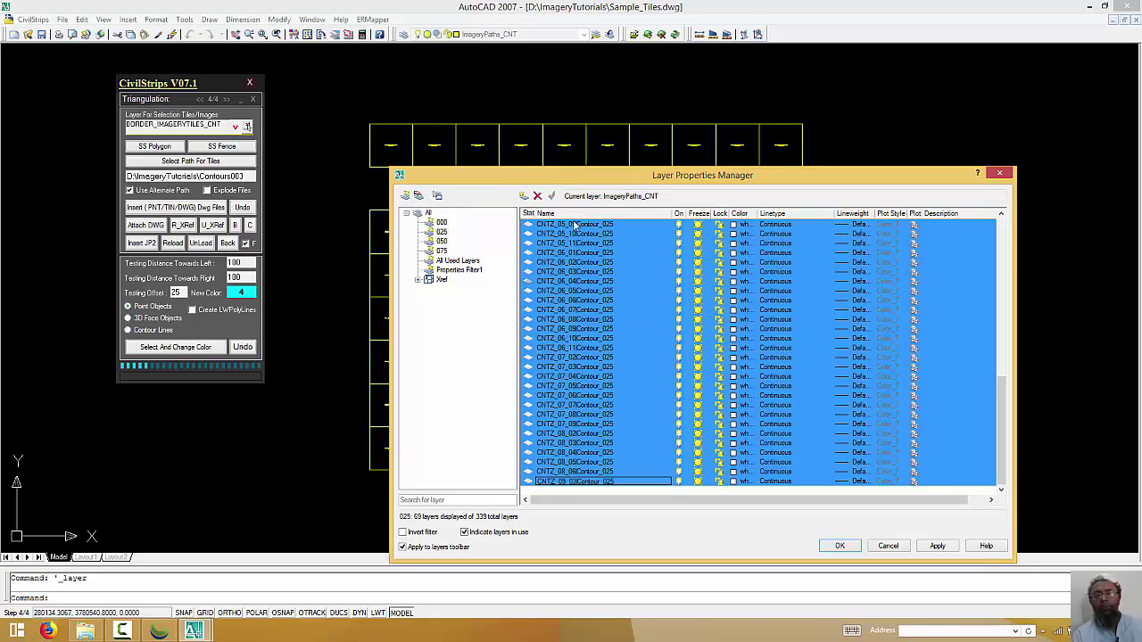
left_click(736, 308)
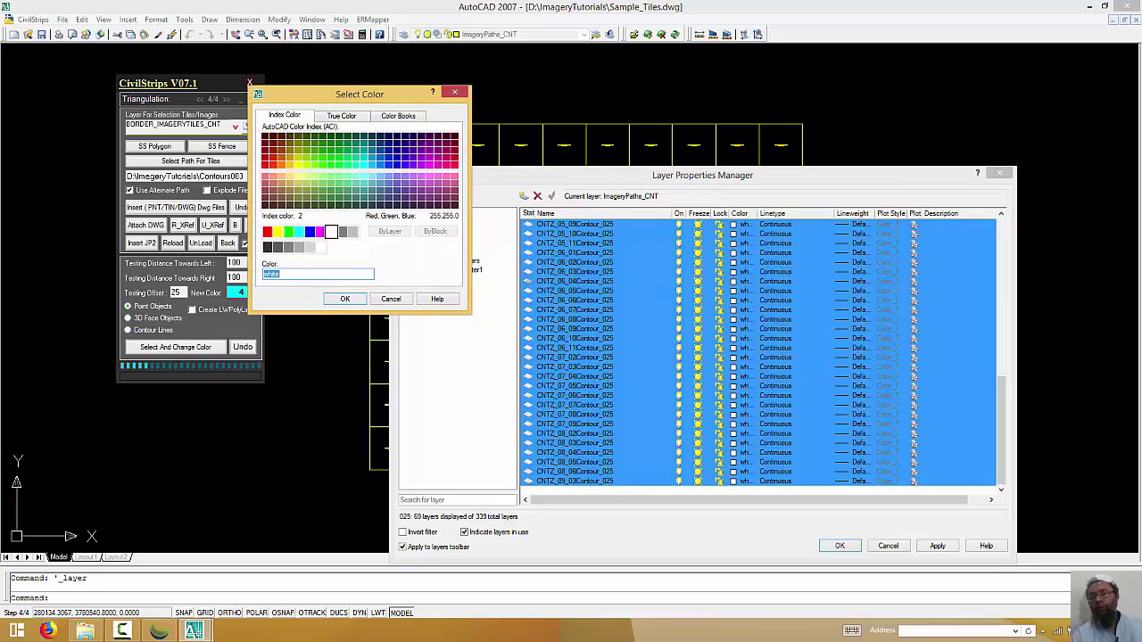
left_click(277, 232)
left_click(344, 299)
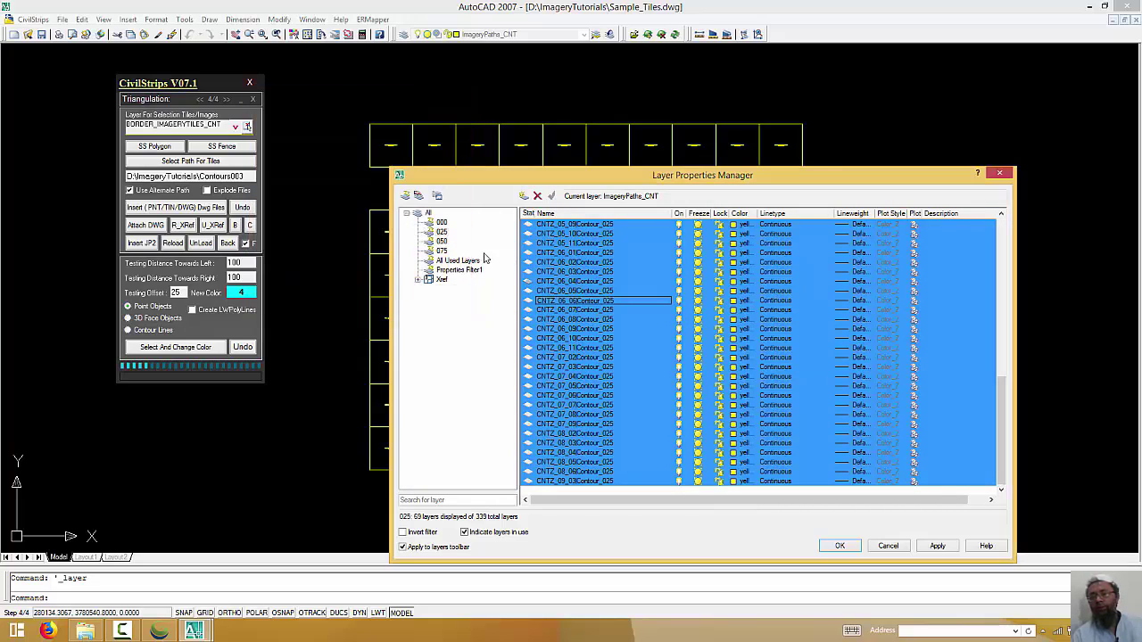
- Set all layers in the 050 filter to green
left_click(442, 241)
left_click(787, 310)
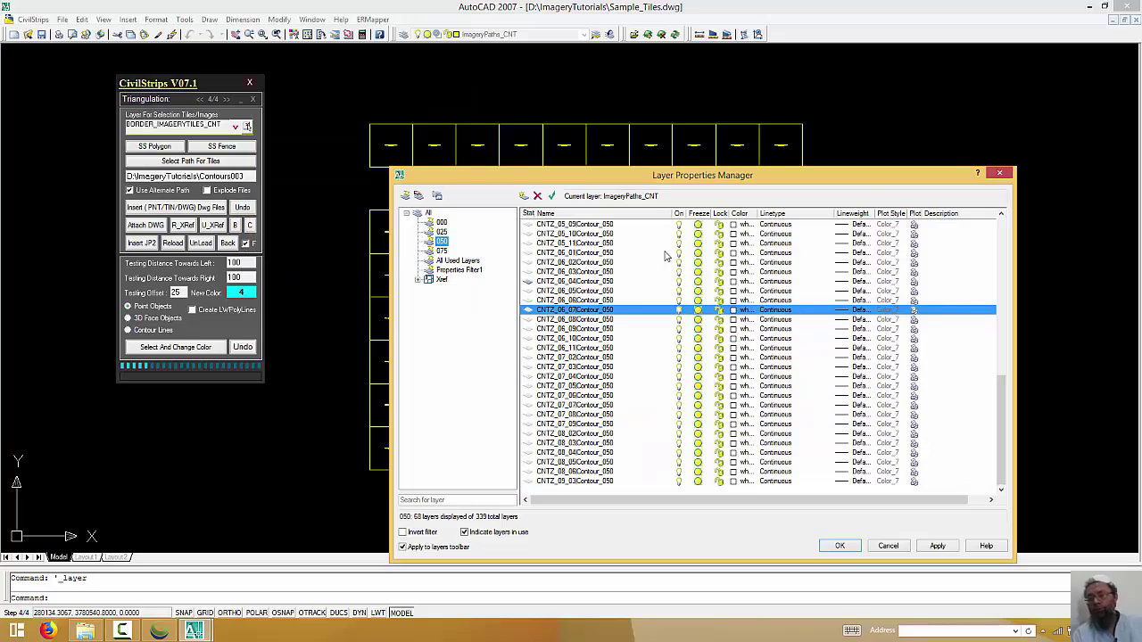
left_click(605, 226)
left_click_drag(1002, 428, 1003, 226)
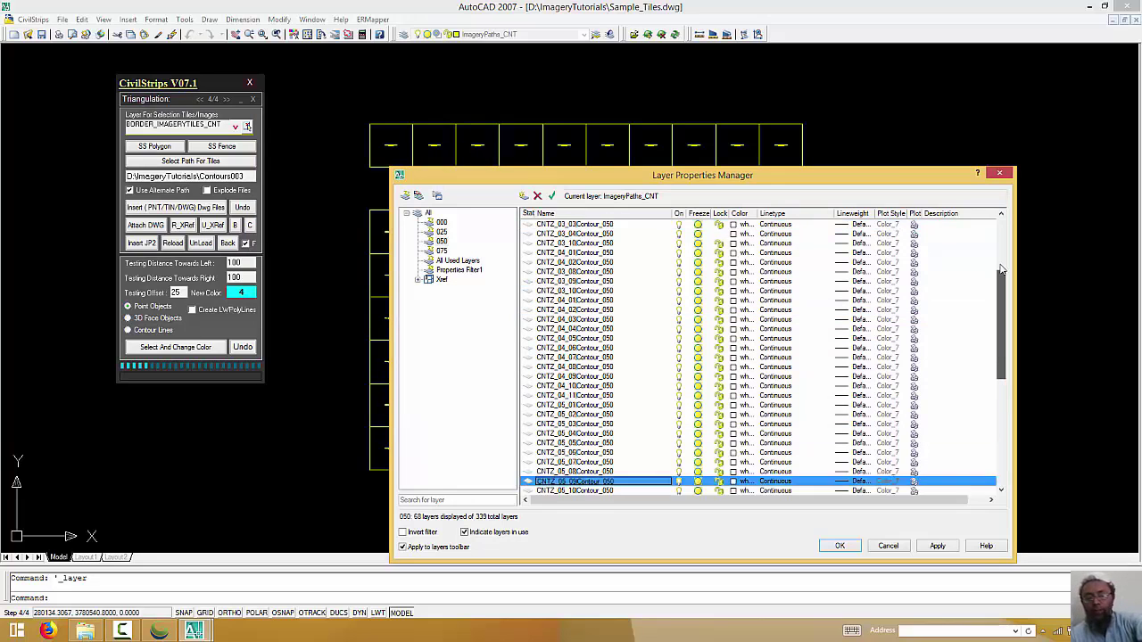
key("Home")
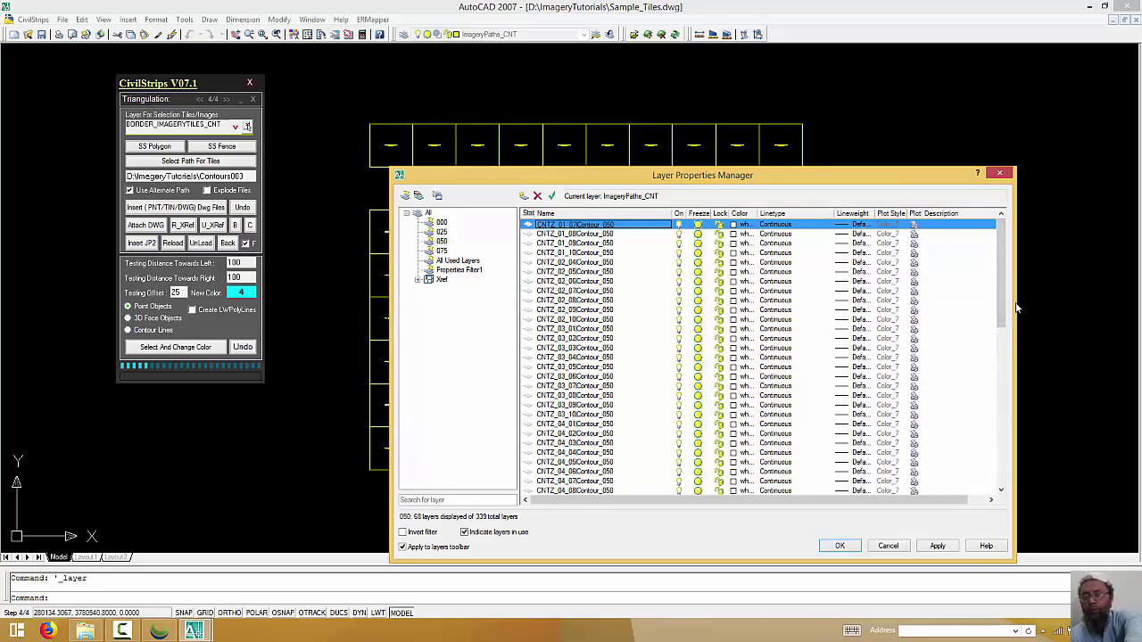
left_click_drag(1003, 294, 1003, 446)
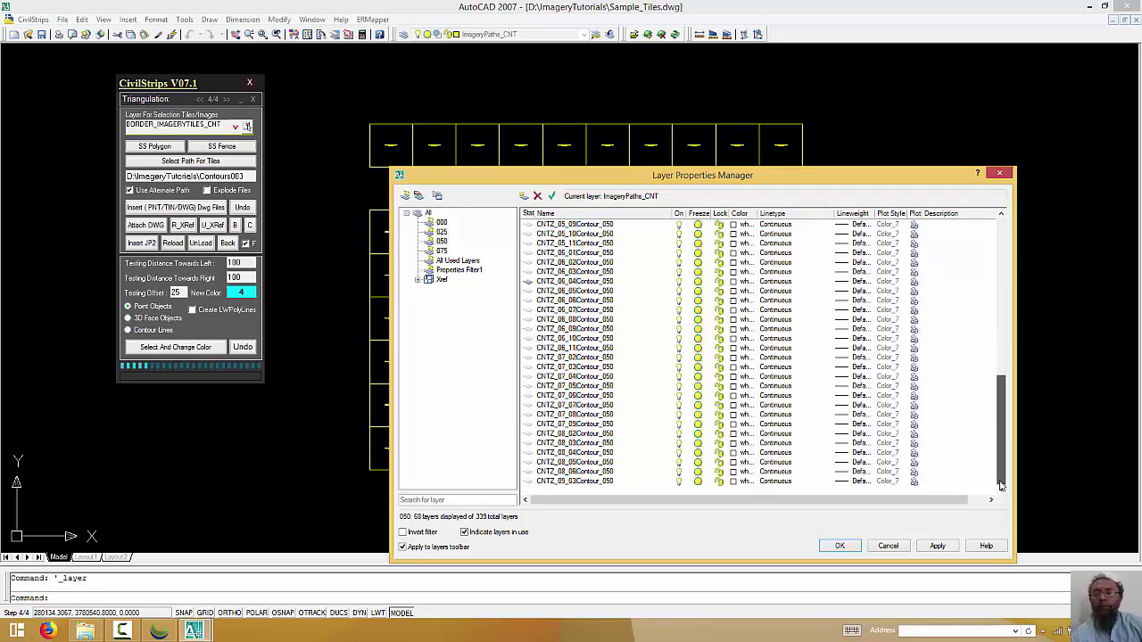
left_click(611, 482, "shift")
left_click(736, 444)
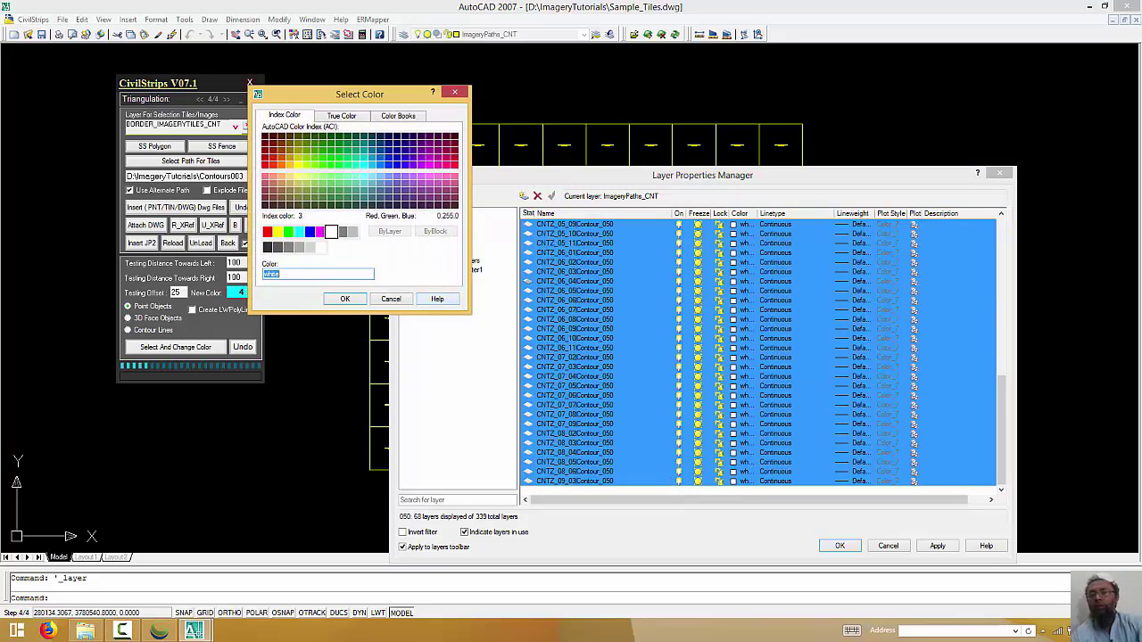
left_click(289, 232)
left_click(345, 298)
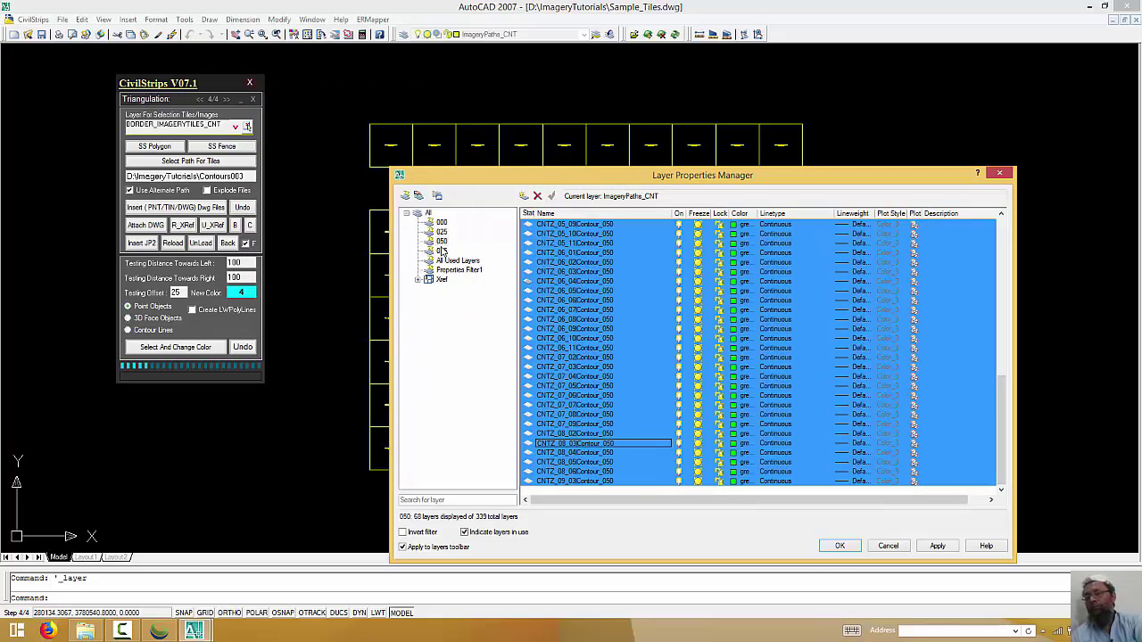
- Set all 68 layers in the 075 filter to cyan
left_click(441, 251)
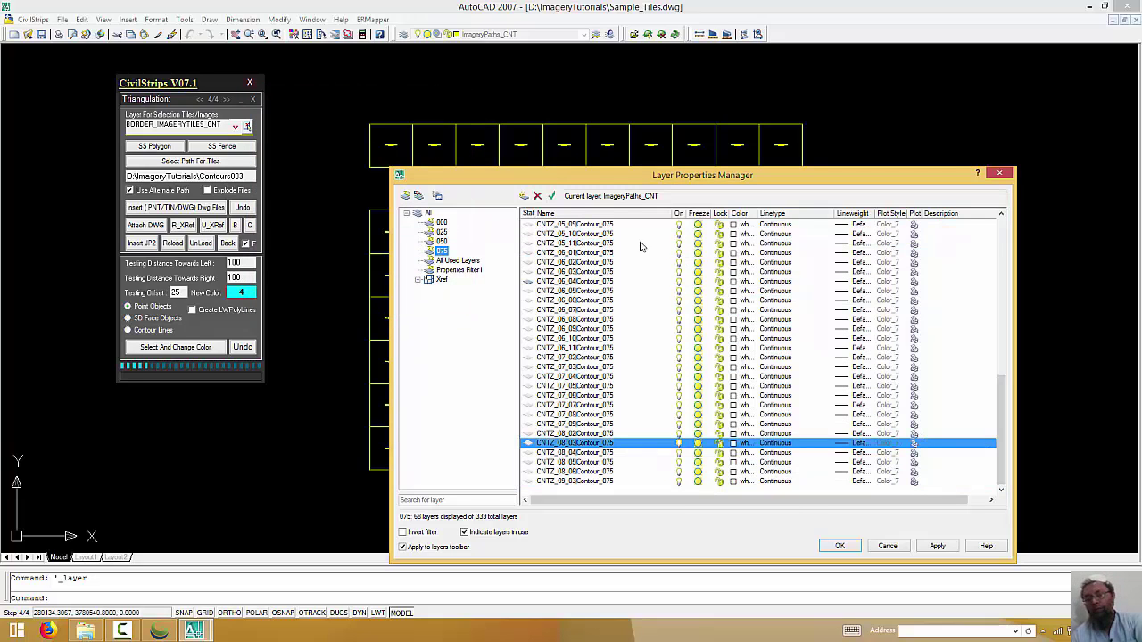
left_click_drag(1002, 437, 1002, 234)
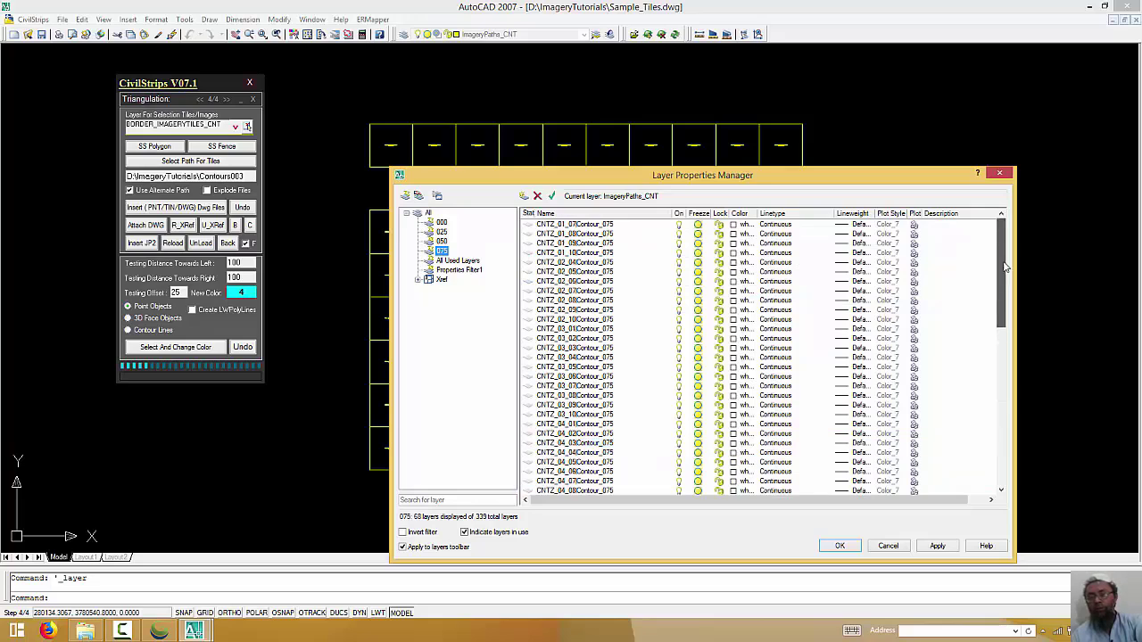
left_click(583, 225)
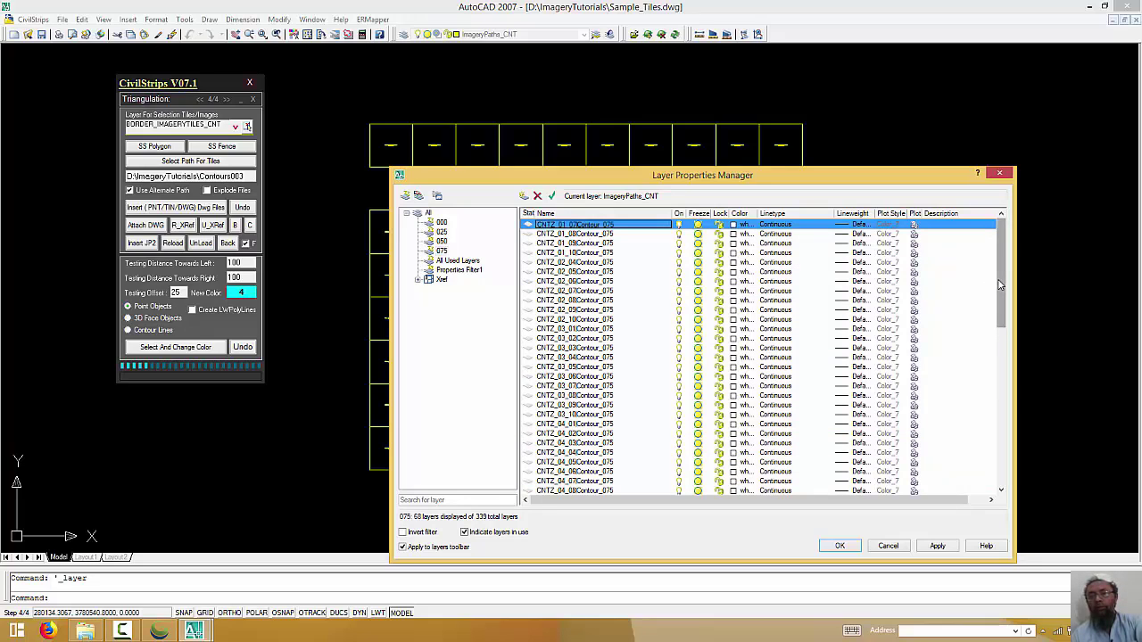
left_click_drag(1001, 286, 1001, 455)
left_click(608, 472, "shift")
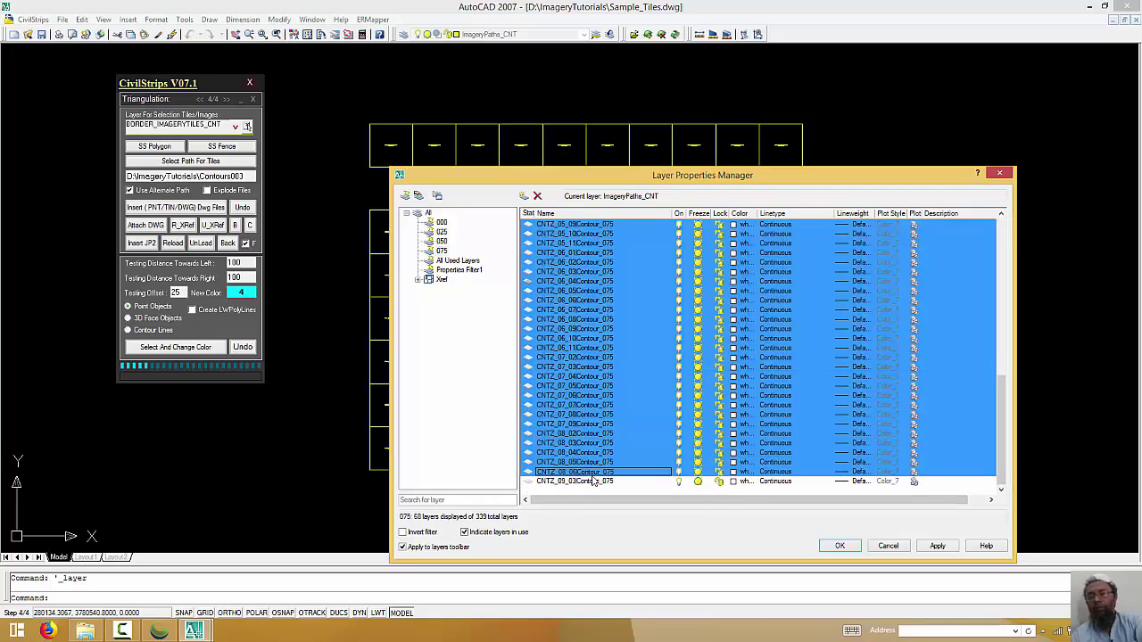
left_click(612, 482, "shift")
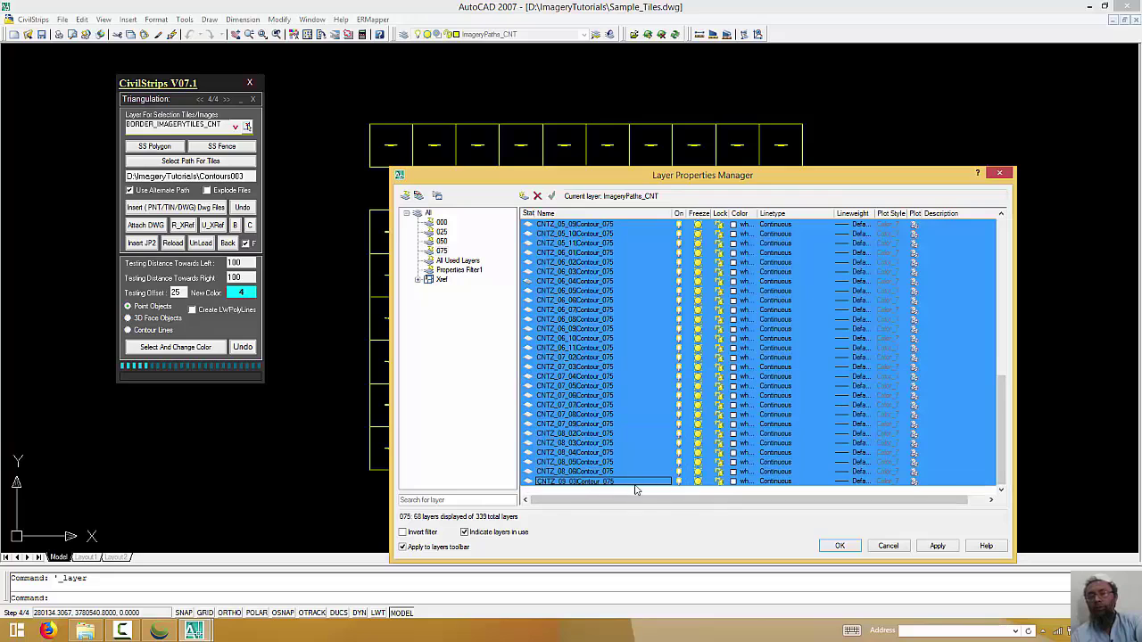
left_click(733, 415)
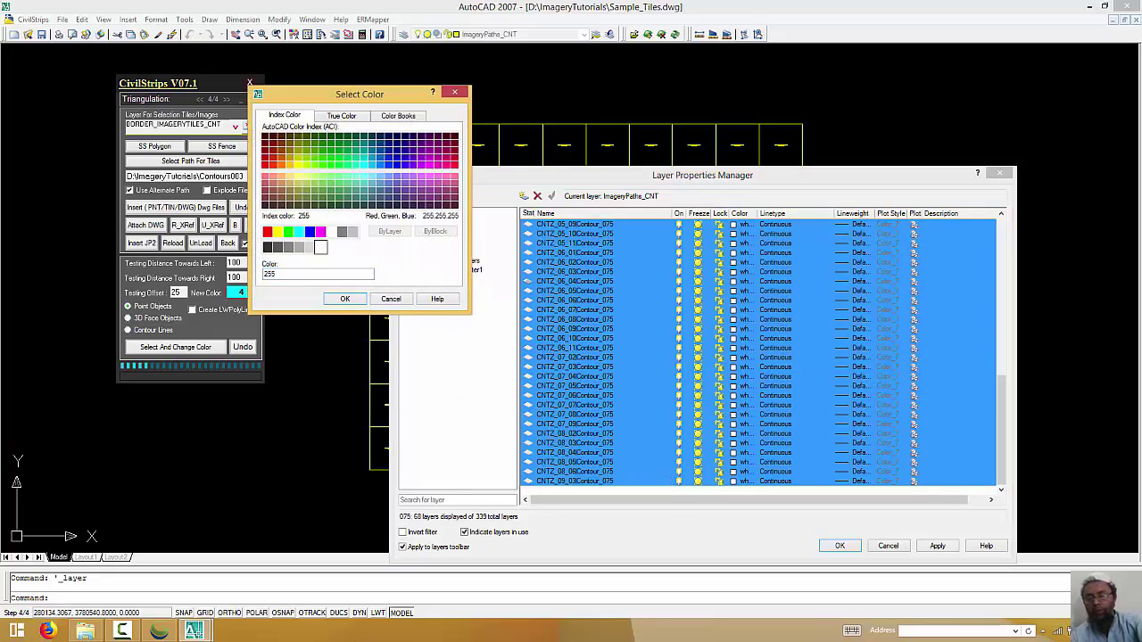
left_click(310, 233)
left_click(299, 232)
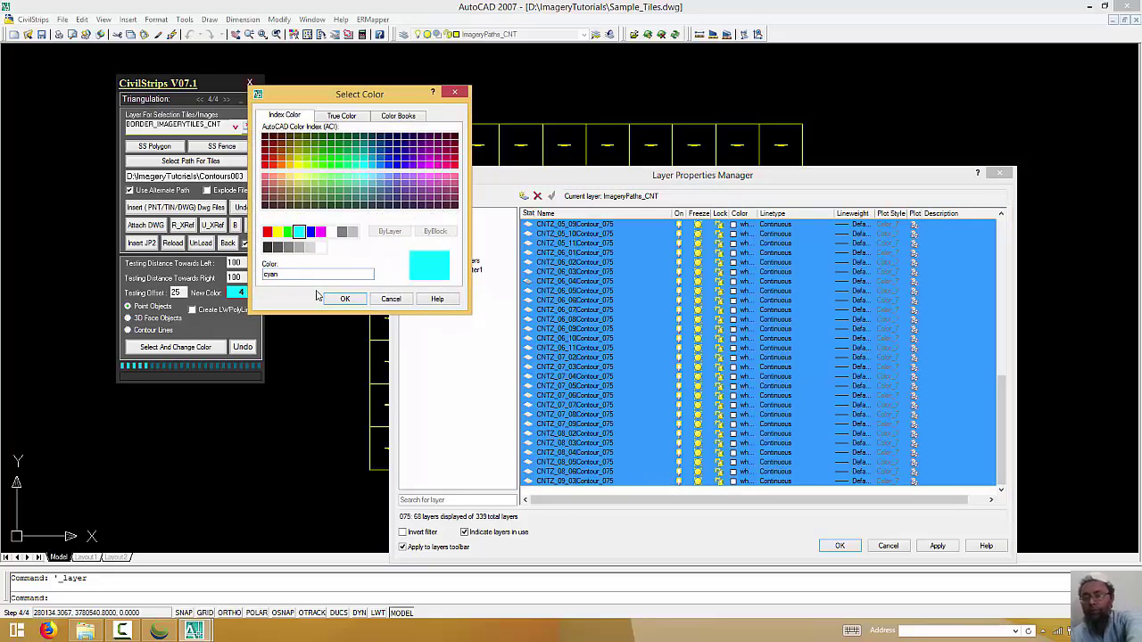
left_click(344, 299)
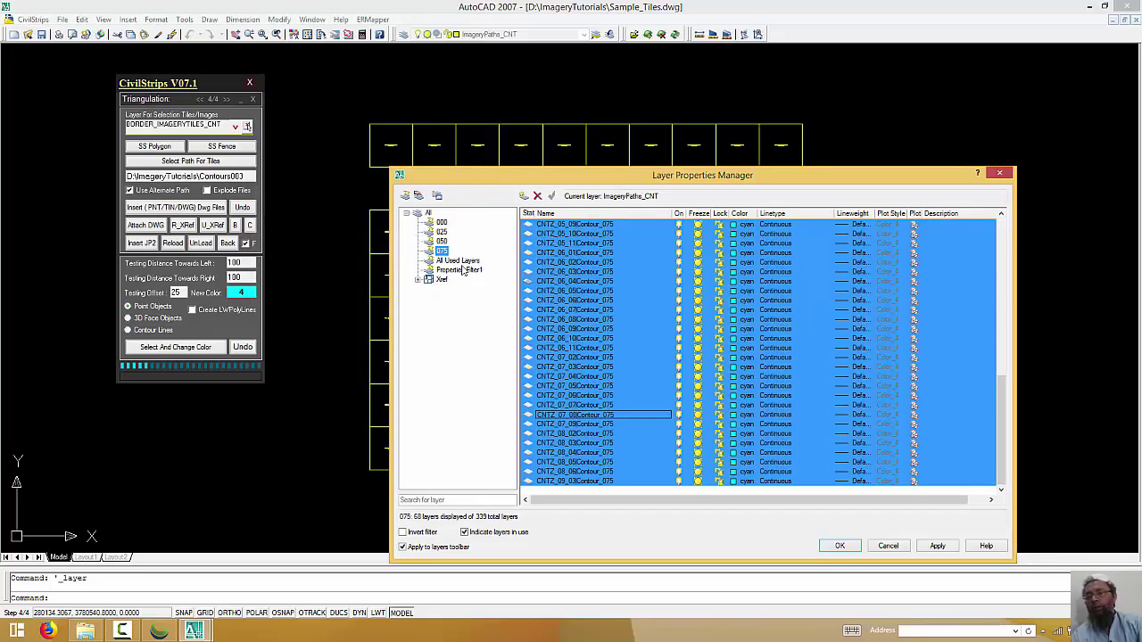
- Rename Properties Filter1 to 500
left_click(472, 272)
left_click(473, 273)
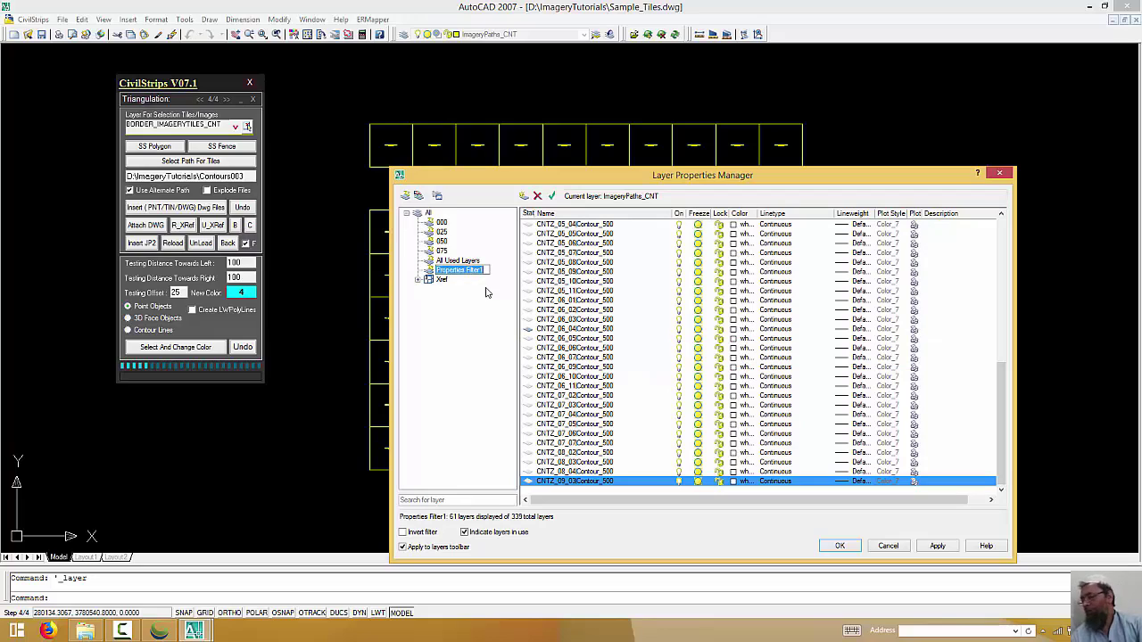
type("500")
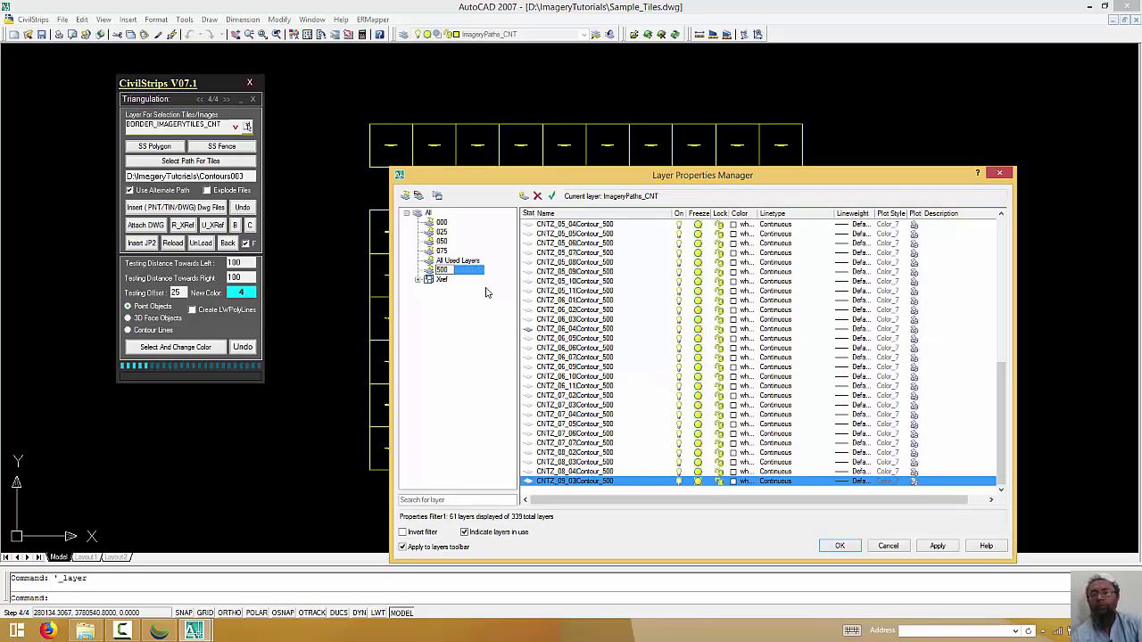
key("Return")
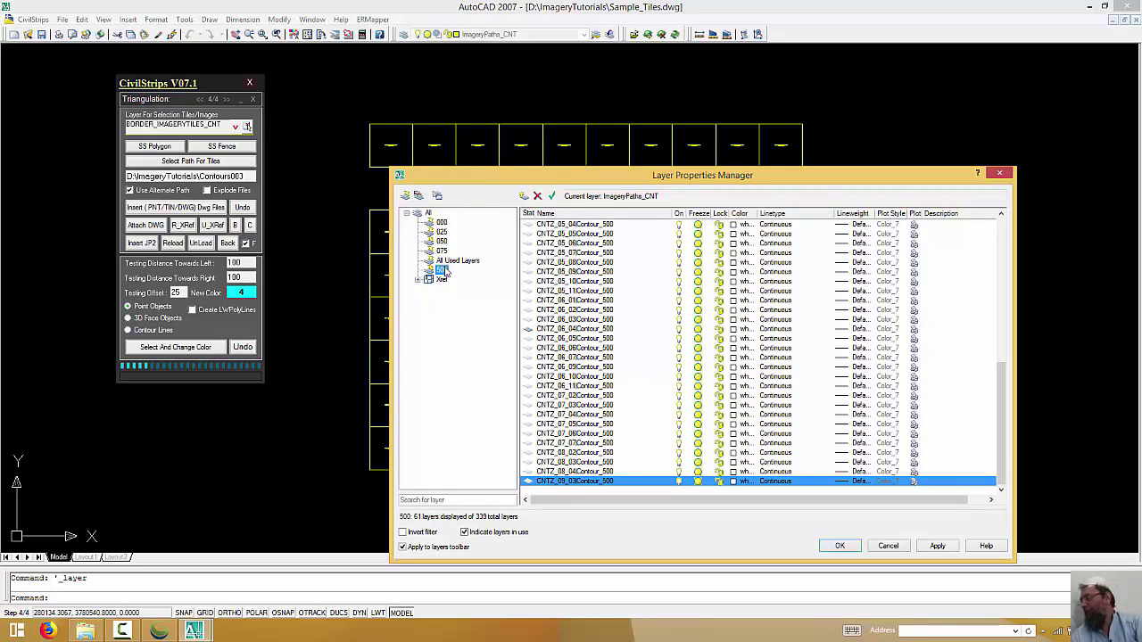
scroll(990, 366, "up", 4)
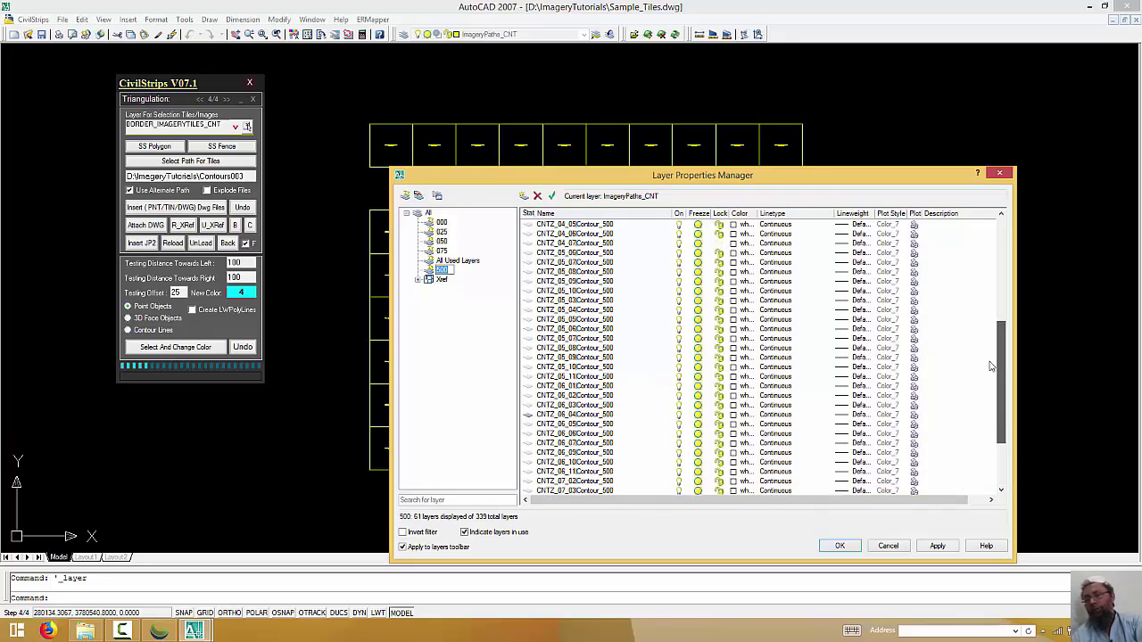
scroll(991, 366, "up", 8)
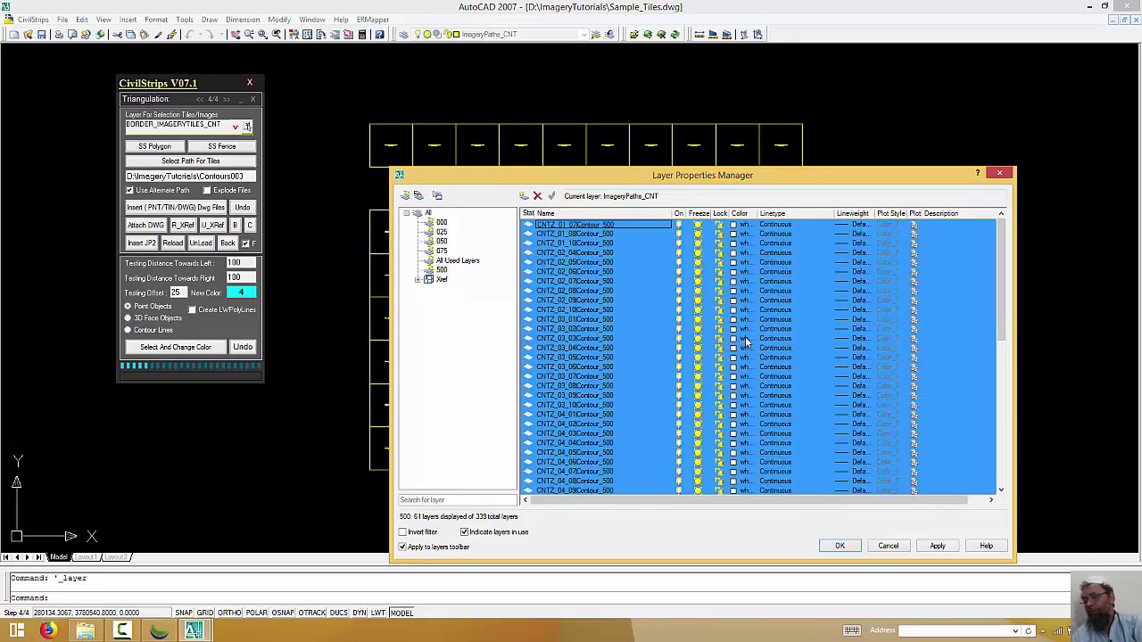
- Give the 500 filter's layers blue colour and a 0.30 mm lineweight
left_click(735, 330)
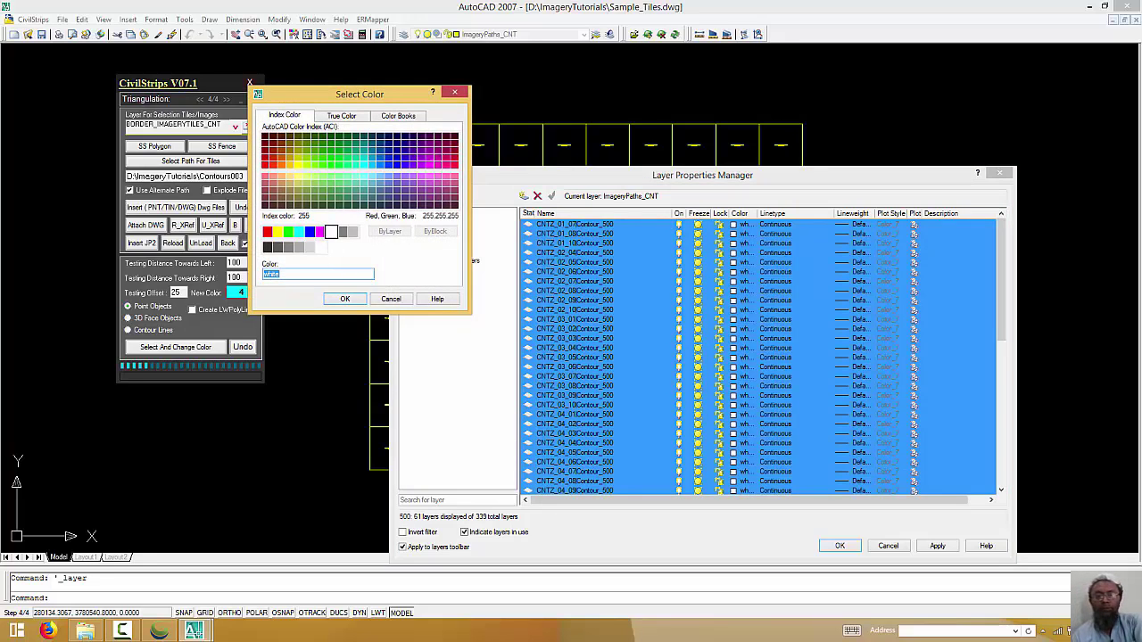
left_click(320, 232)
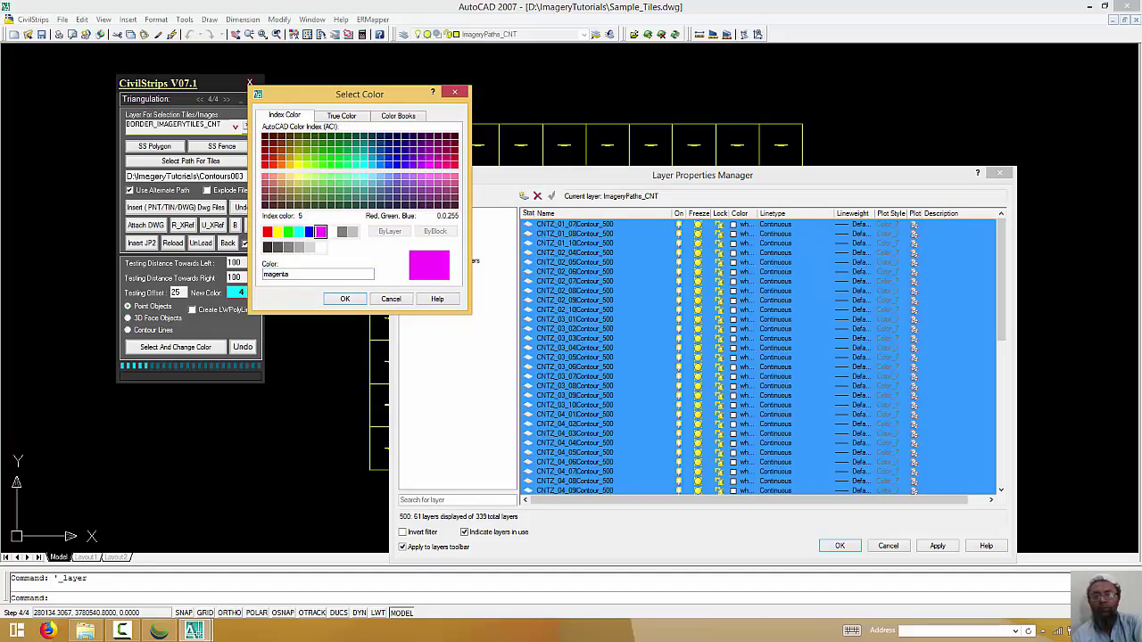
left_click(310, 247)
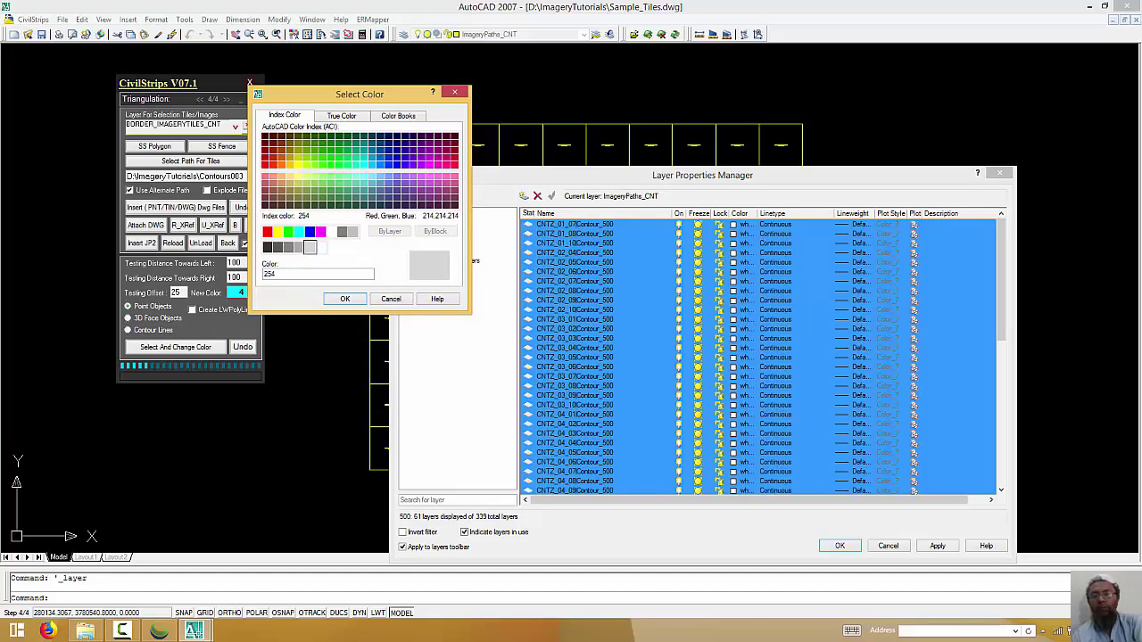
left_click(309, 232)
left_click(345, 298)
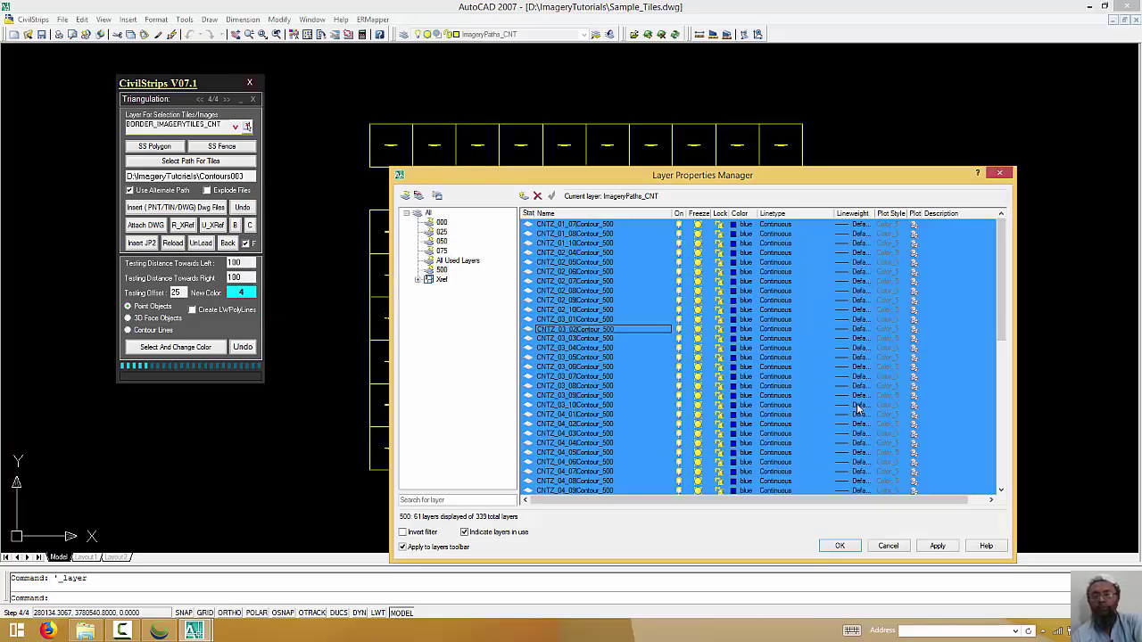
left_click(853, 403)
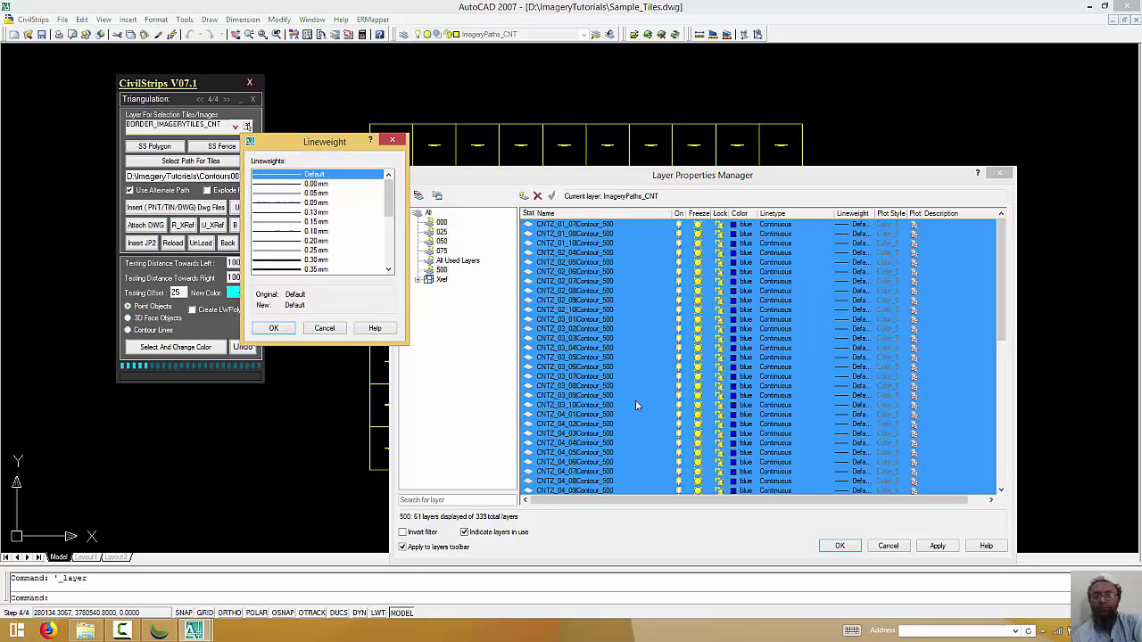
left_click(304, 261)
left_click(276, 328)
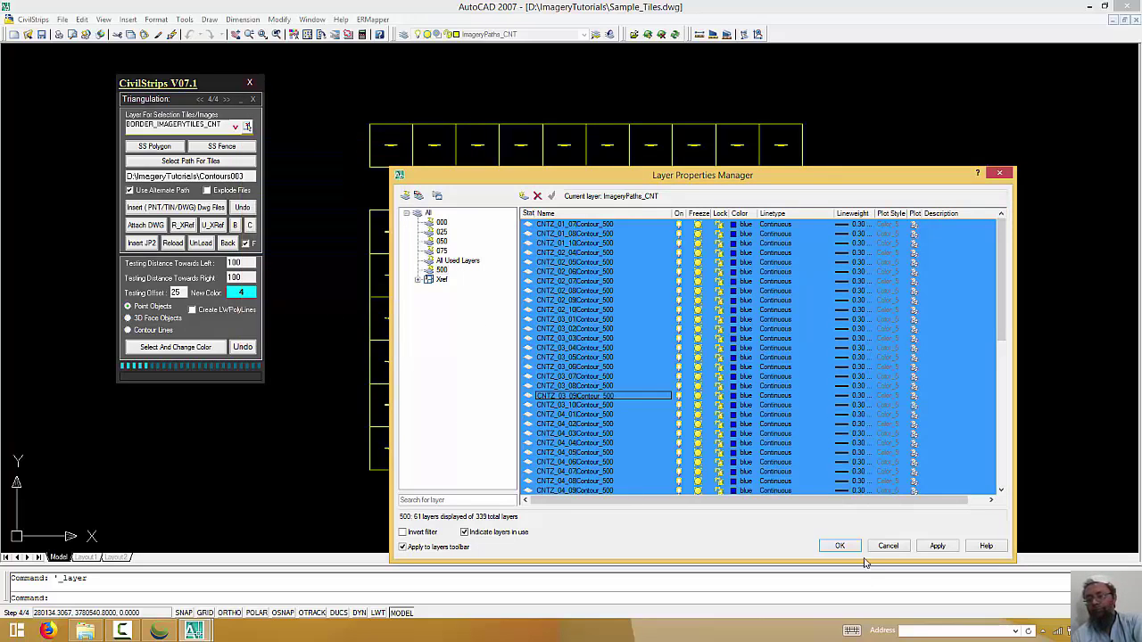
- Switch to the All filter, apply the layer changes and close Layer Properties Manager
left_click(429, 214)
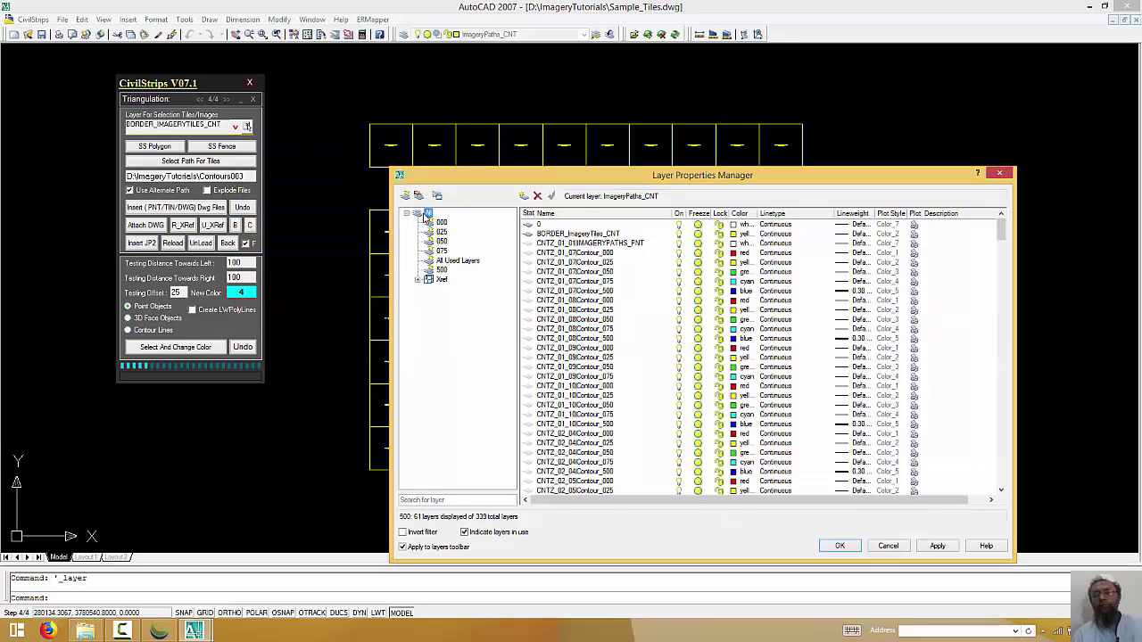
left_click_drag(1002, 234, 1013, 464)
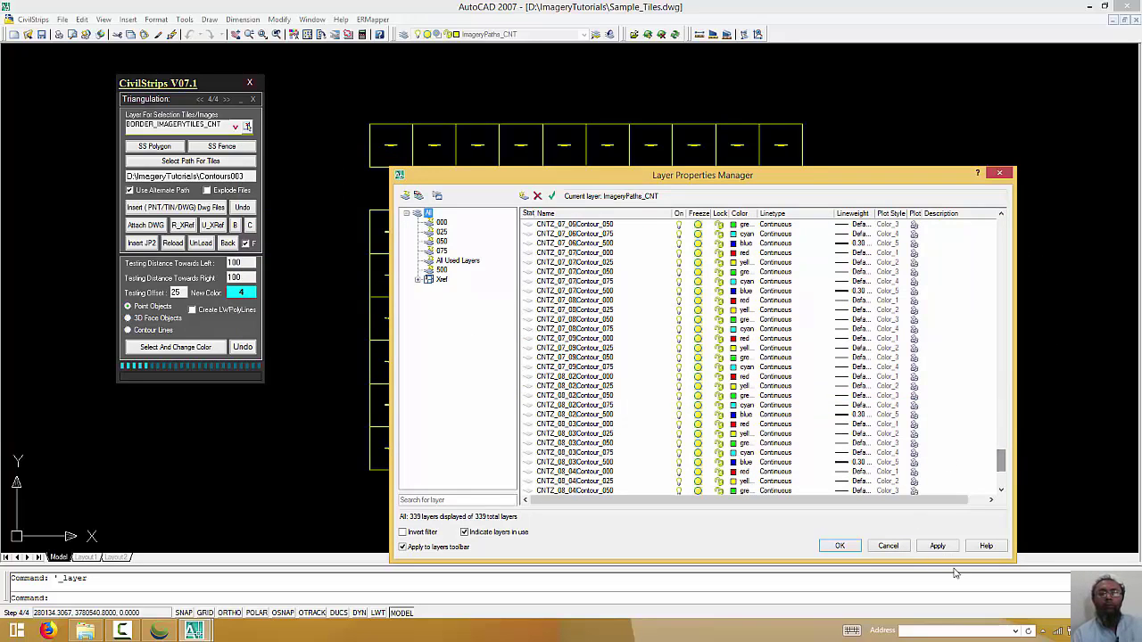
left_click(936, 547)
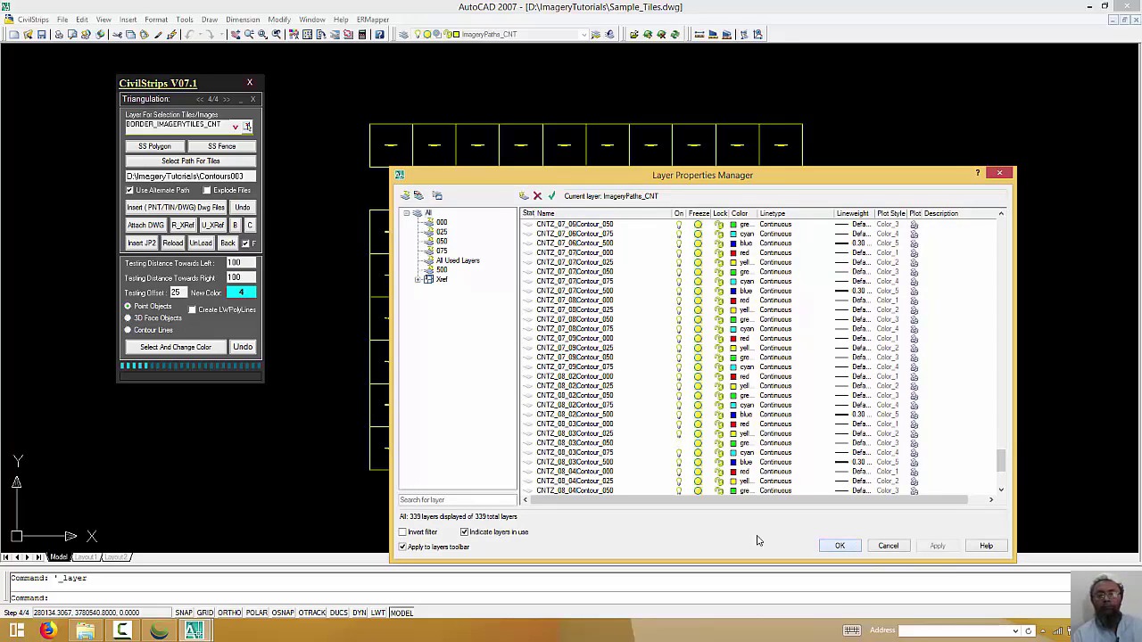
left_click(840, 546)
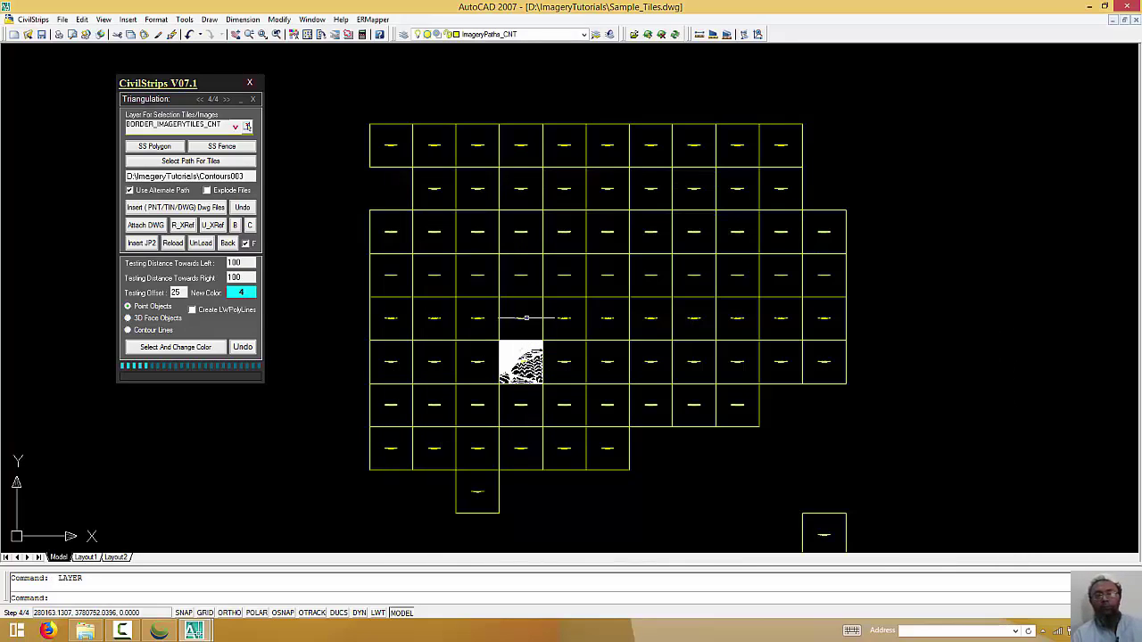
- Load contour drawings into all 79 tiles via CivilStrips, then reopen the layer manager
left_click(182, 225)
left_click(903, 134)
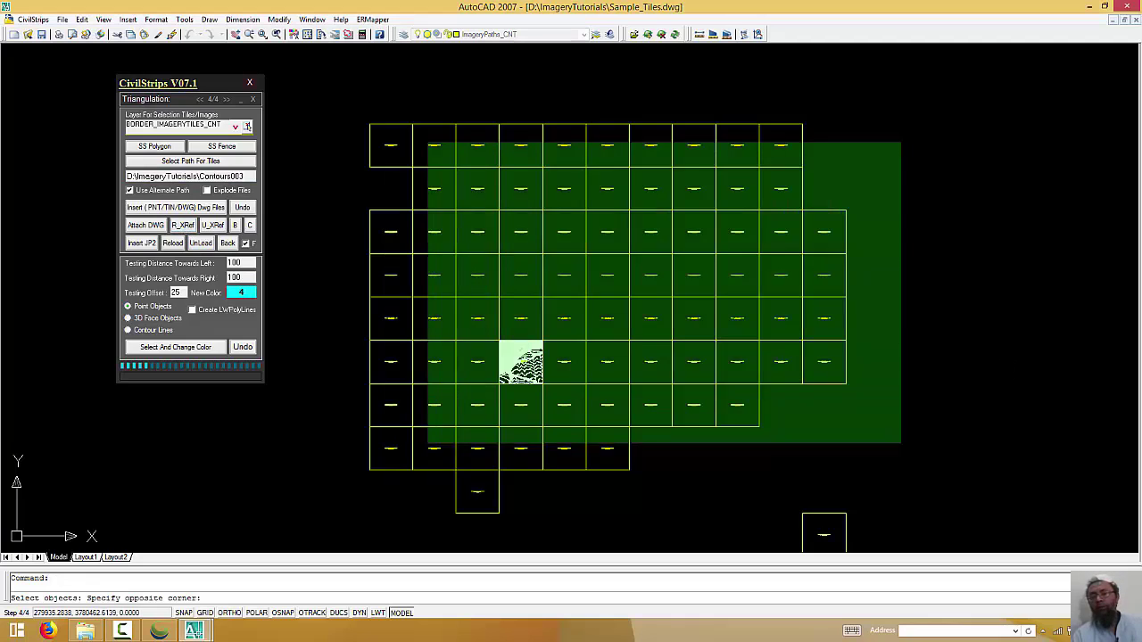
left_click(347, 512)
key("Return")
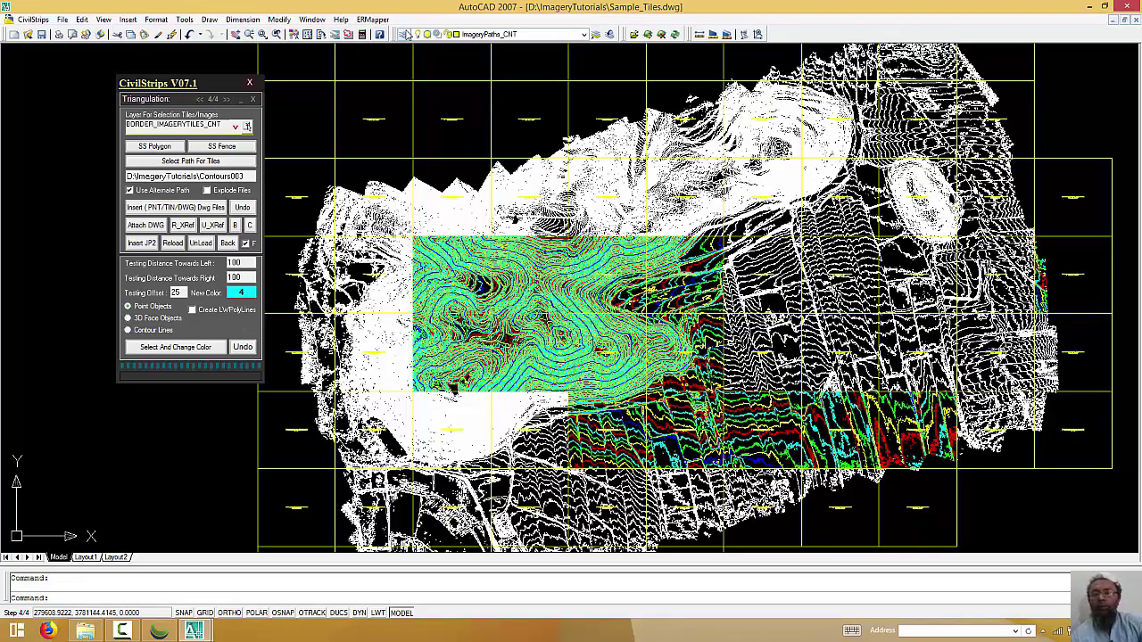
left_click(406, 33)
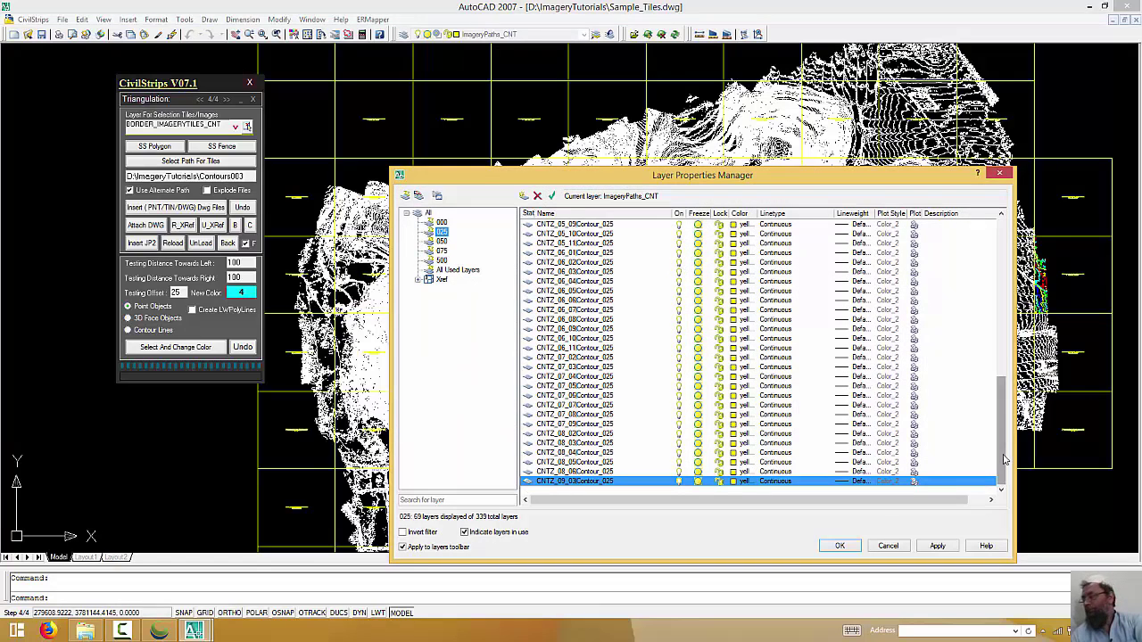
- Select all 69 layers in the 025 filter, freeze them, and apply the change
left_click_drag(997, 456, 999, 296)
left_click(604, 331)
right_click(606, 337)
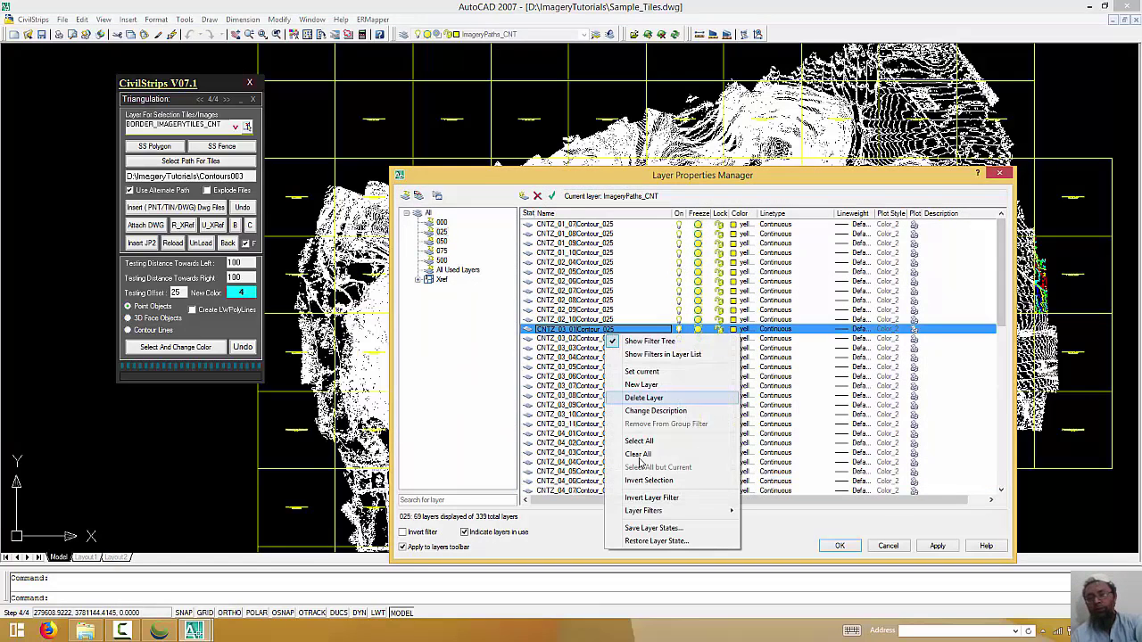
left_click(705, 439)
left_click(701, 396)
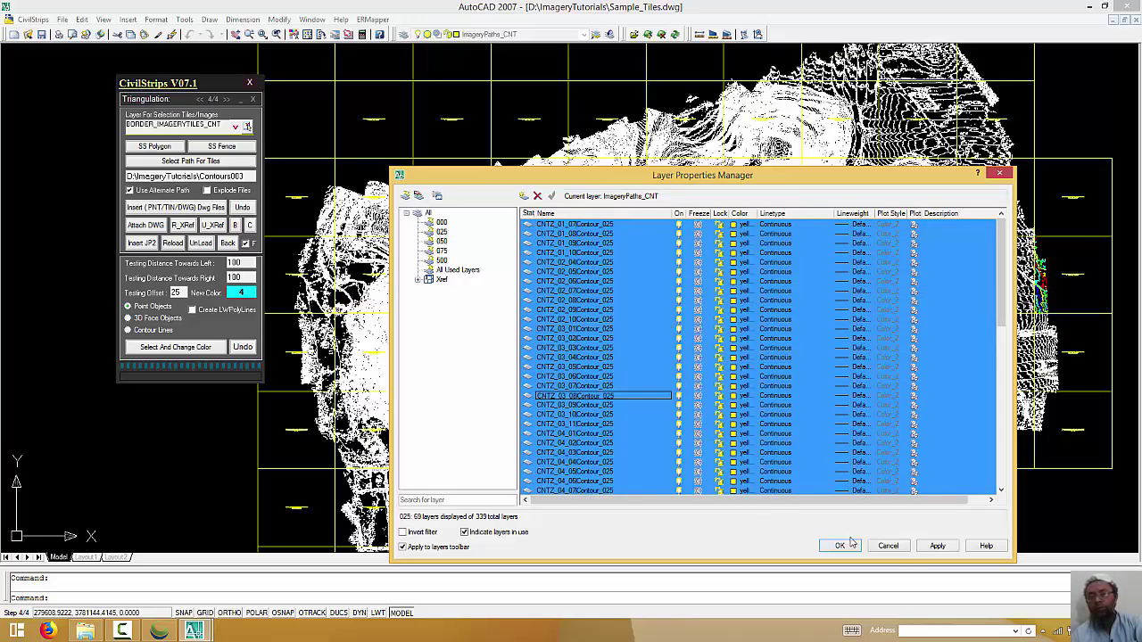
left_click(935, 546)
left_click(840, 547)
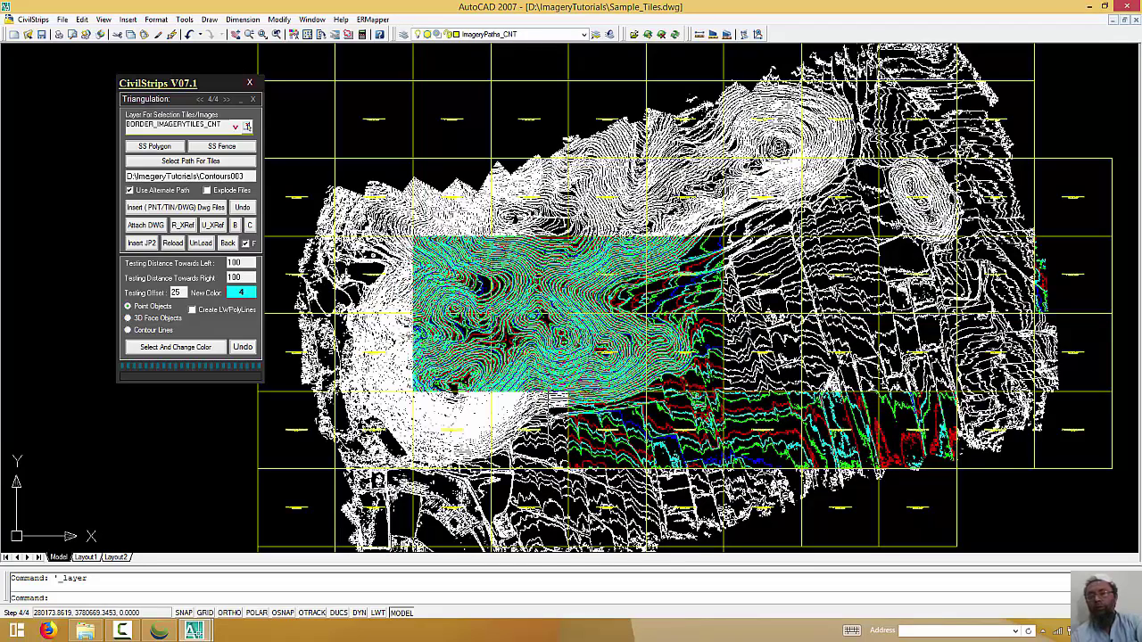
- Run U_XRef from the CivilStrips panel and window-select all 79 contour tiles
left_click(208, 228)
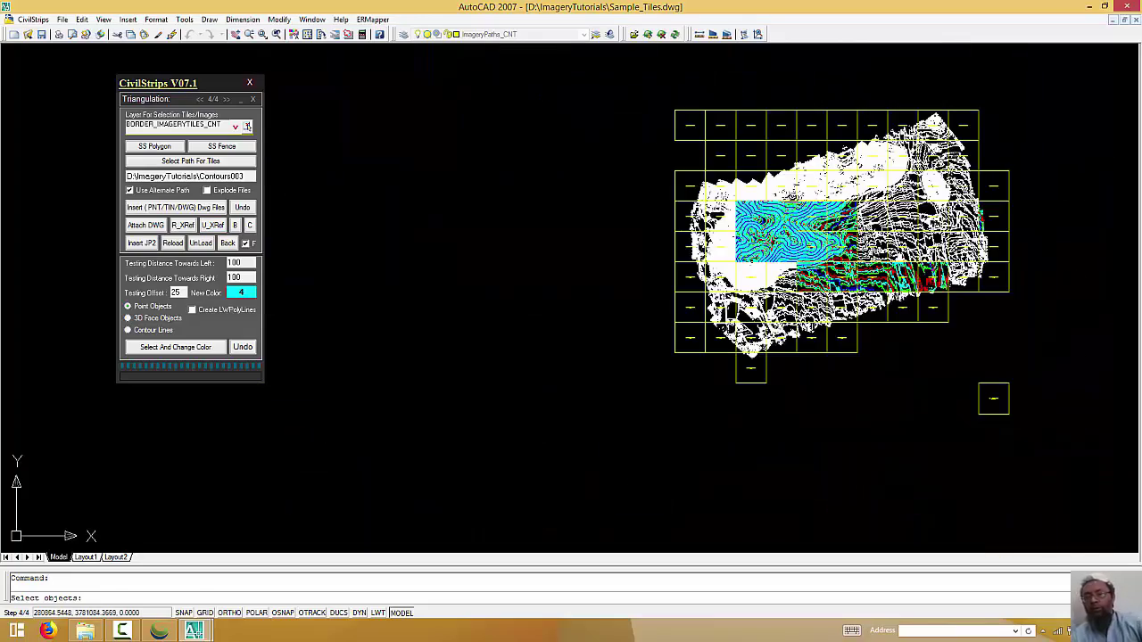
left_click(1031, 106)
left_click(656, 382)
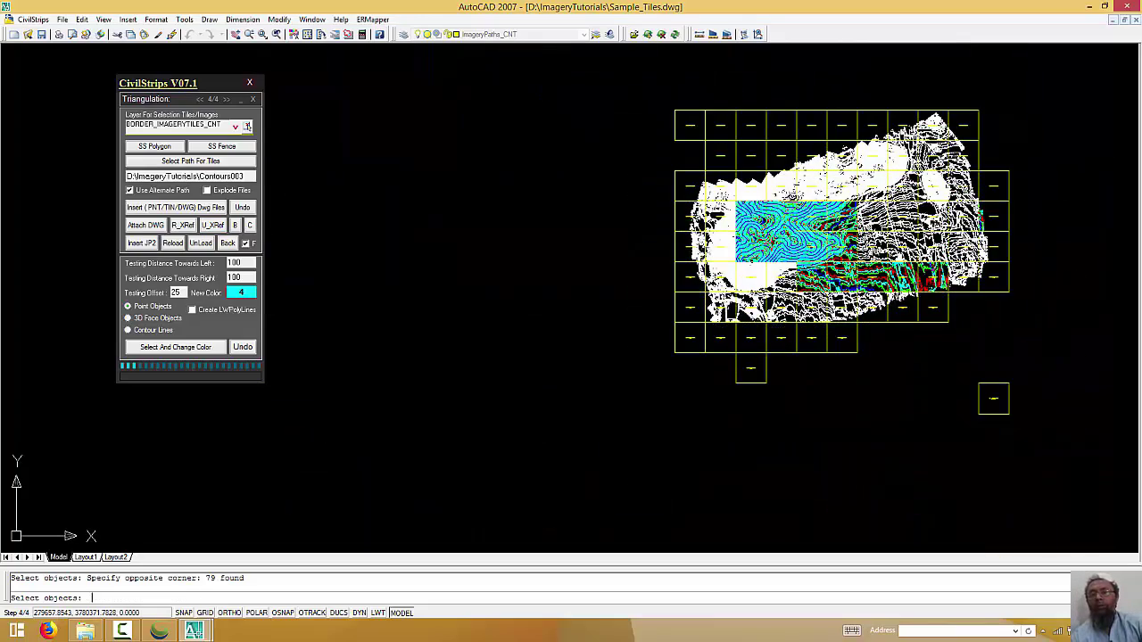